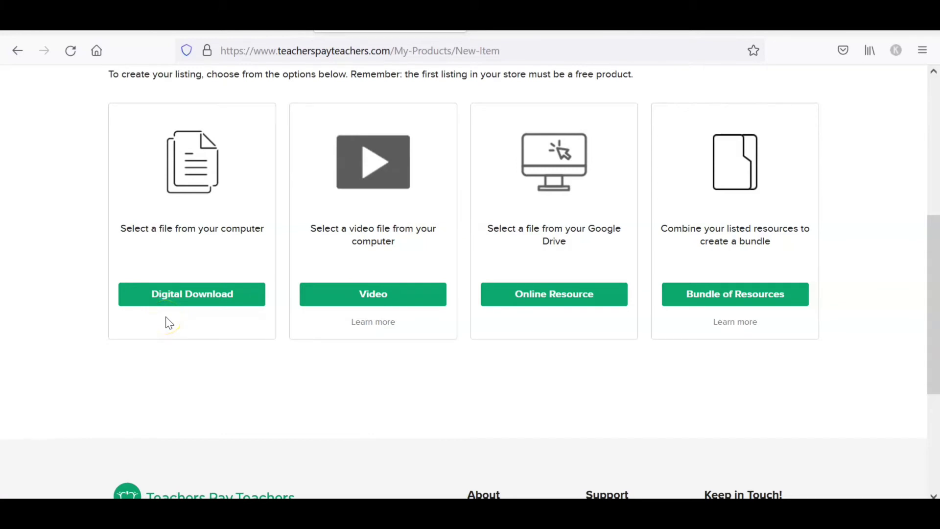
Step: Start a new digital download listing and title it "Classroom Award Certificates - FREE!"
click(187, 297)
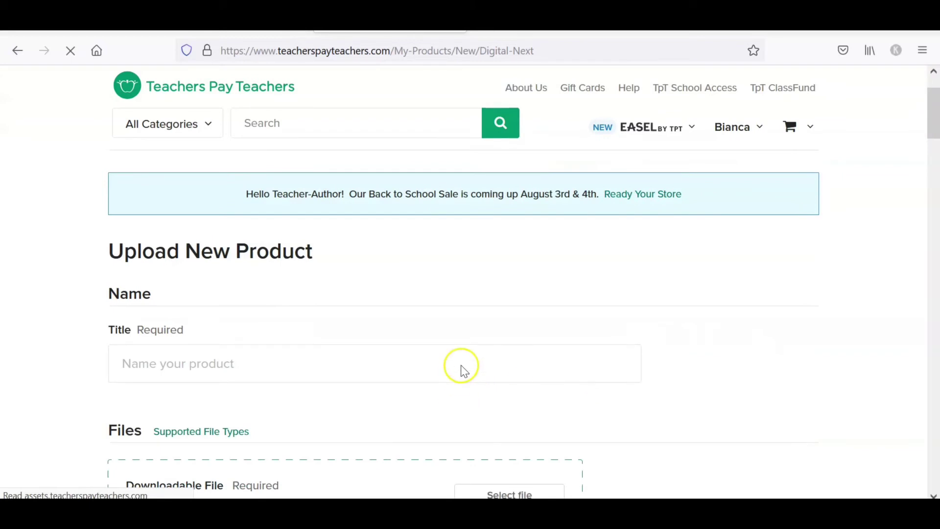
click(387, 368)
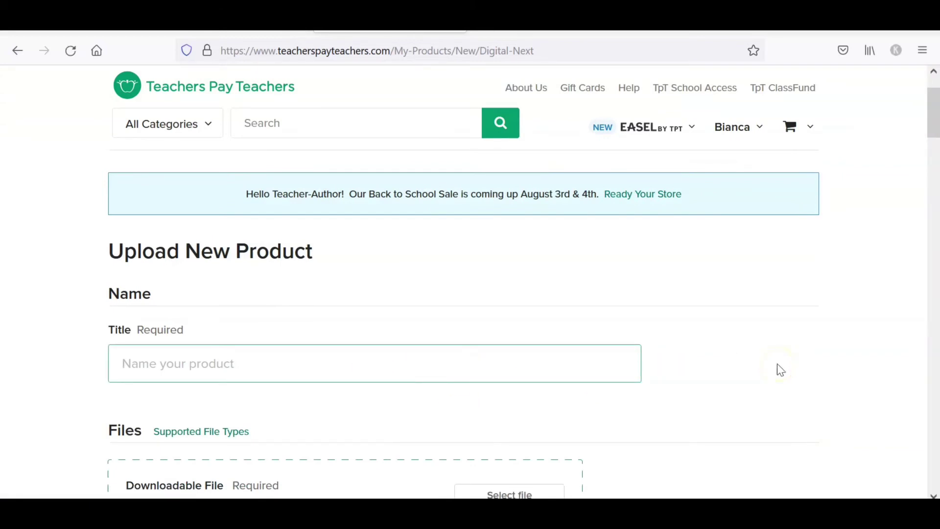
text(Classroom Award Certificates -)
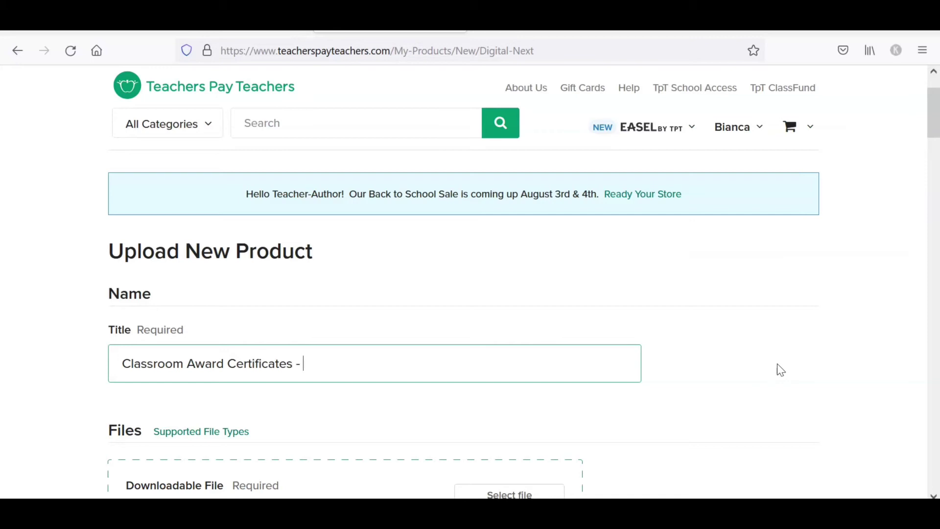
text(REE!)
Step: Upload the PDF "Student Awards Freebie" from the HOW To1 folder as the product's downloadable file
scroll(881, 356, down, 3)
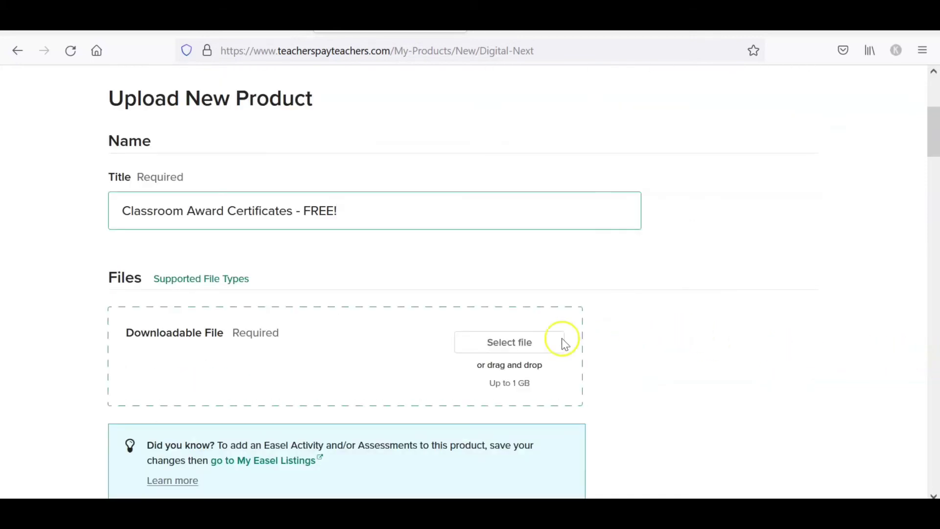
click(510, 342)
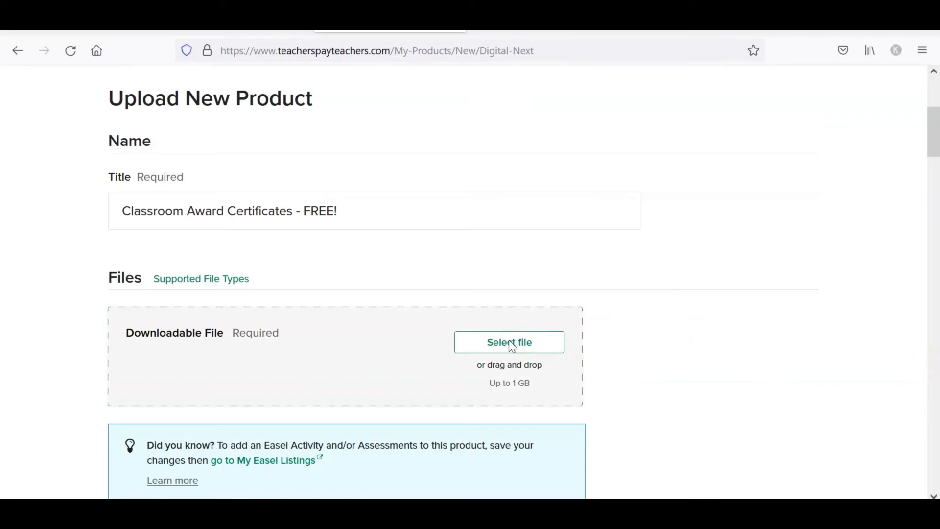
click(230, 204)
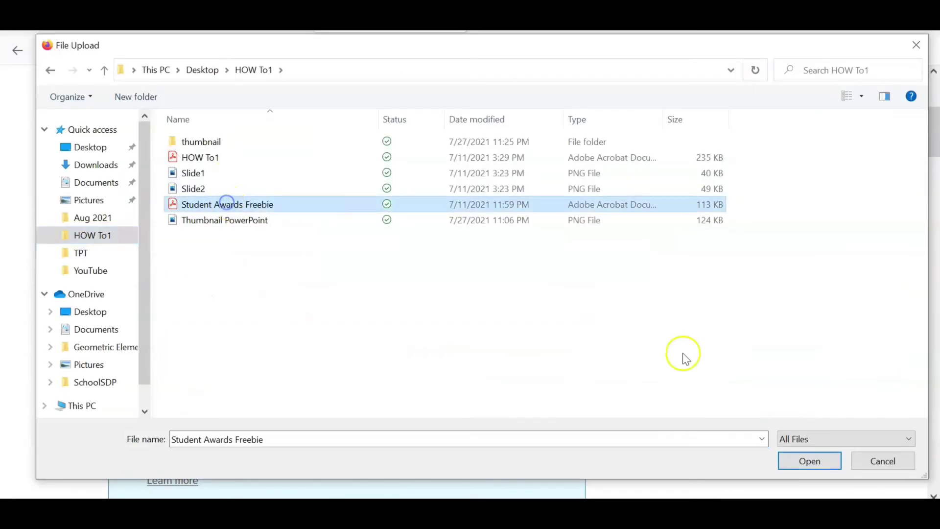
click(823, 462)
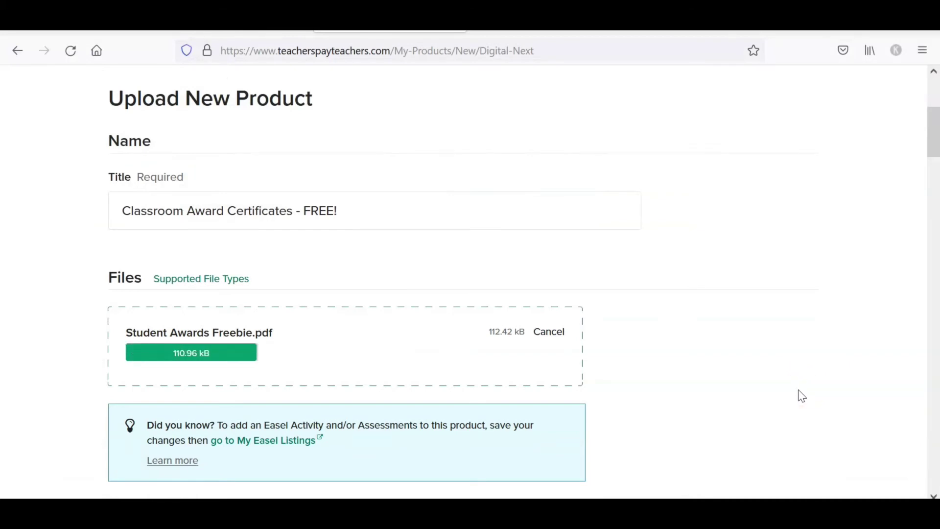
click(732, 381)
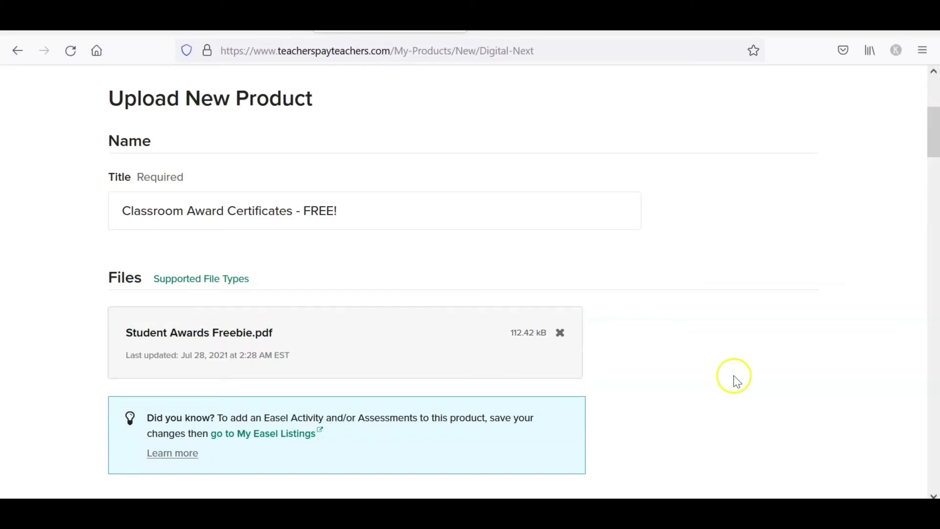
Step: Change the product's thumbnail option to "Upload thumbnails now"
scroll(732, 382, down, 5)
scroll(730, 382, down, 5)
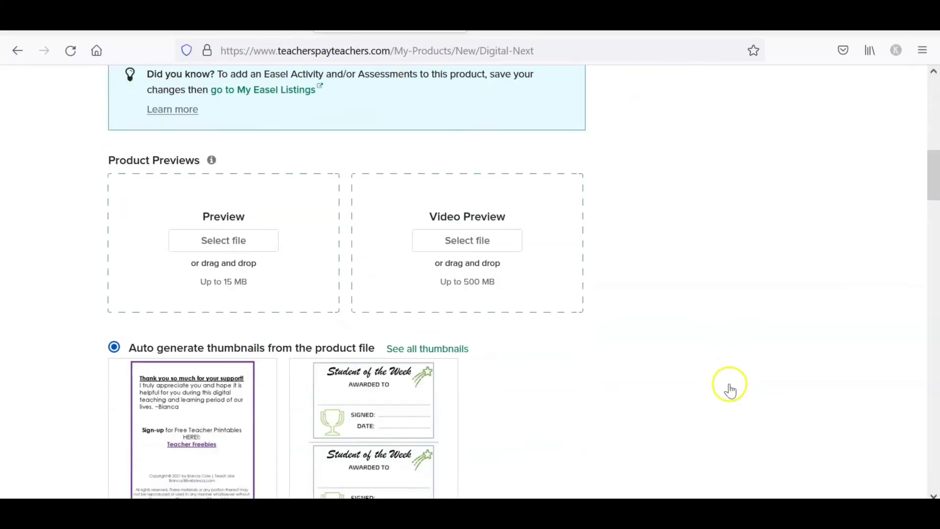
mouse_move(292, 338)
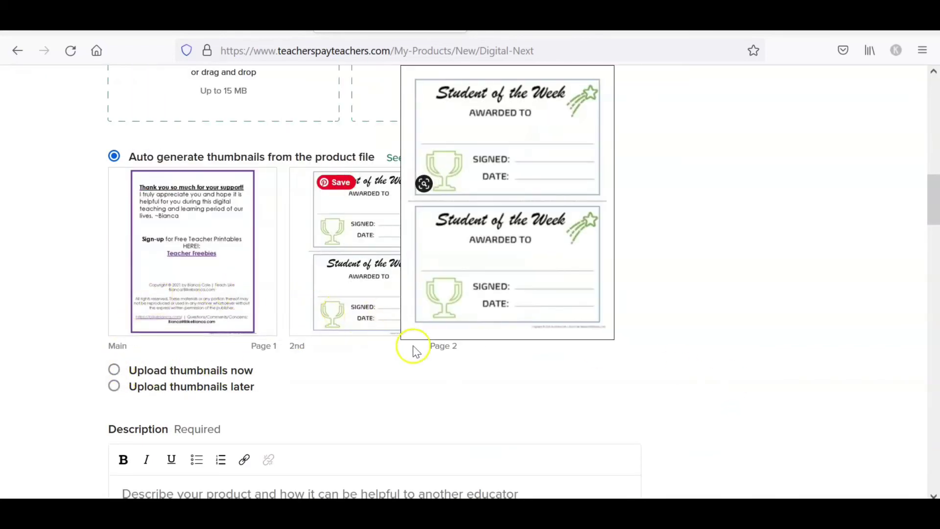
scroll(723, 401, up, 3)
scroll(722, 404, down, 3)
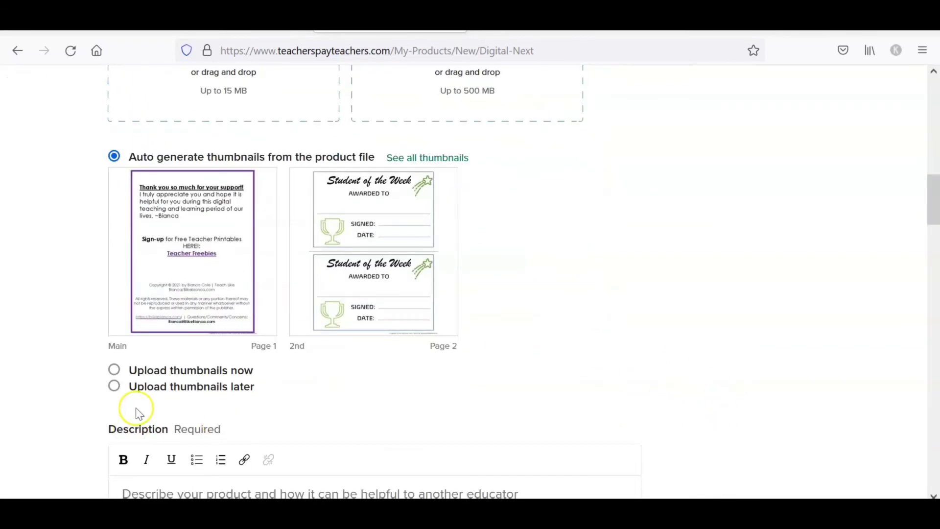
click(115, 370)
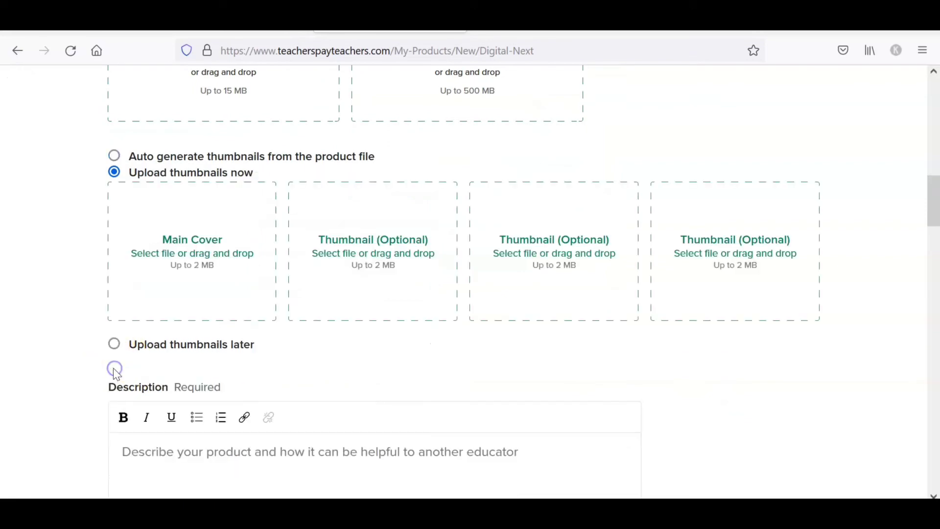
Step: Upload Slide1 from the thumbnail folder as the main cover image
scroll(398, 387, up, 2)
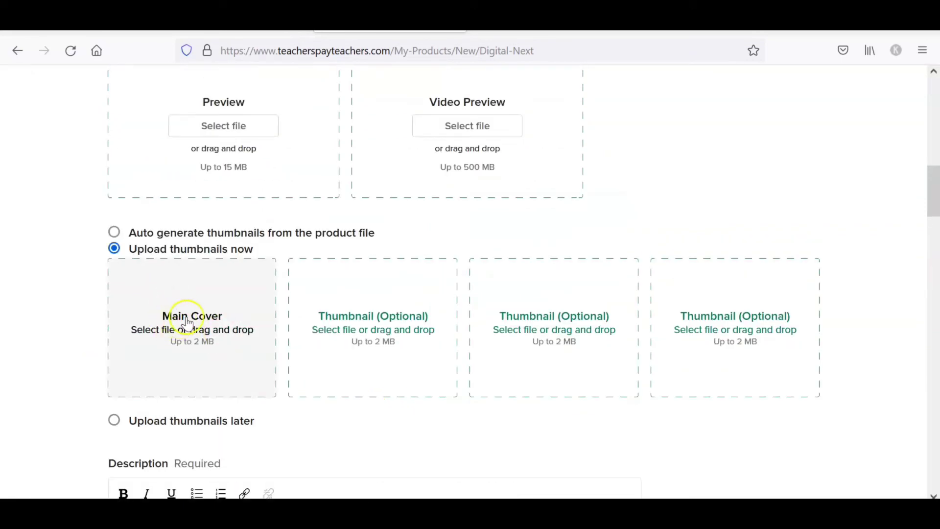
scroll(188, 342, up, 2)
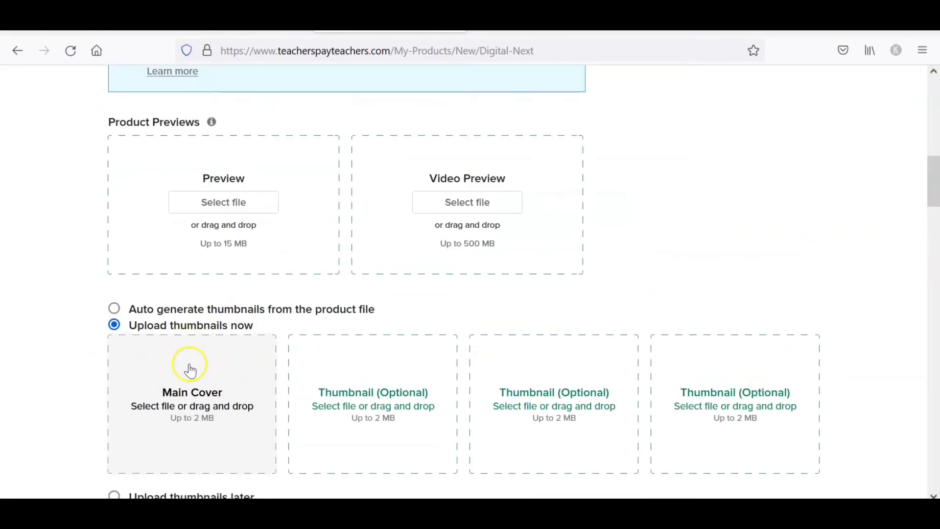
click(185, 392)
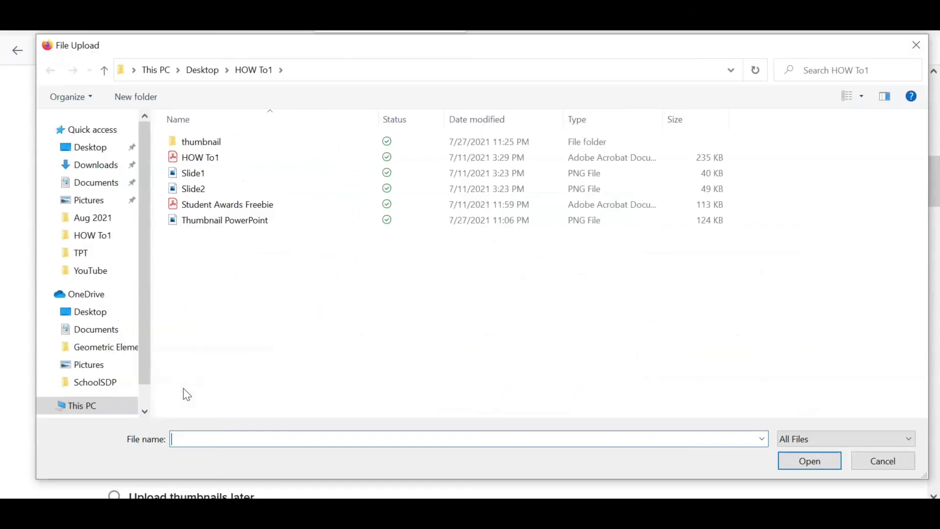
click(227, 144)
double_click(227, 145)
click(205, 158)
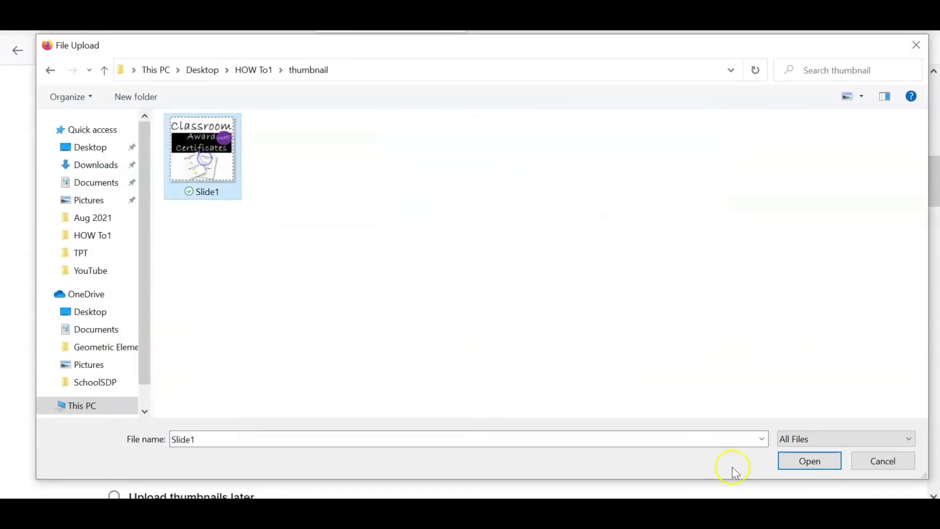
click(809, 465)
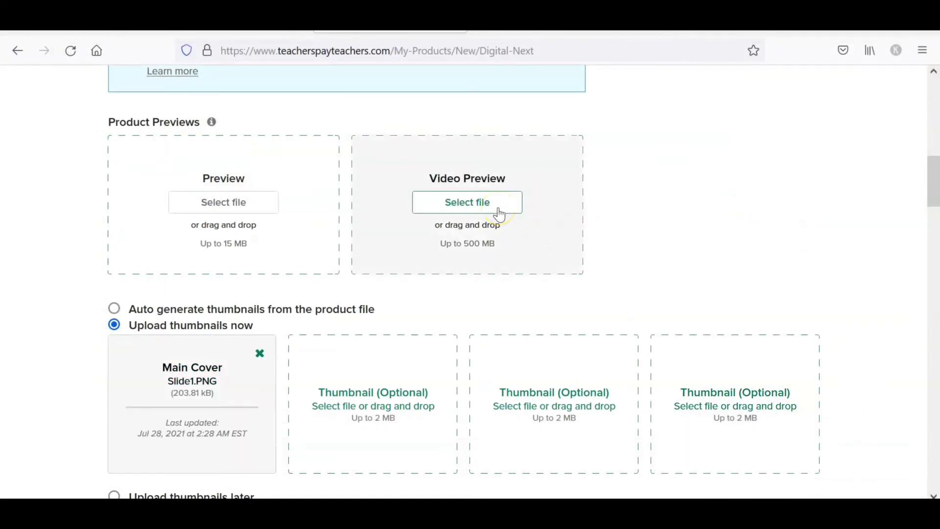
click(469, 208)
click(543, 216)
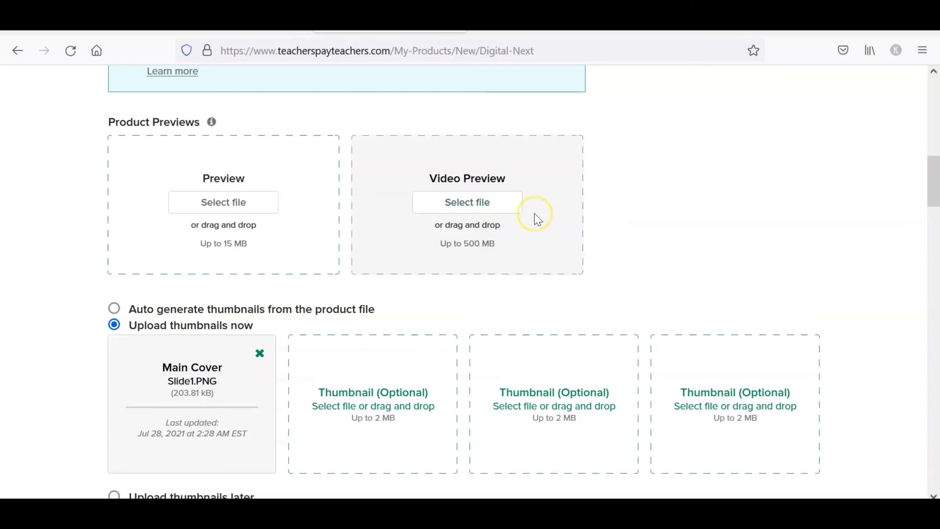
click(625, 236)
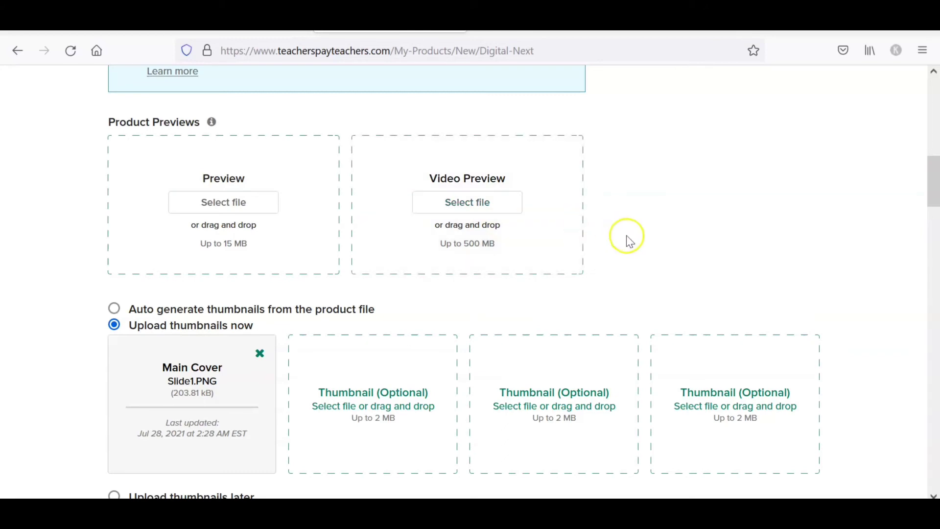
scroll(372, 291, up, 3)
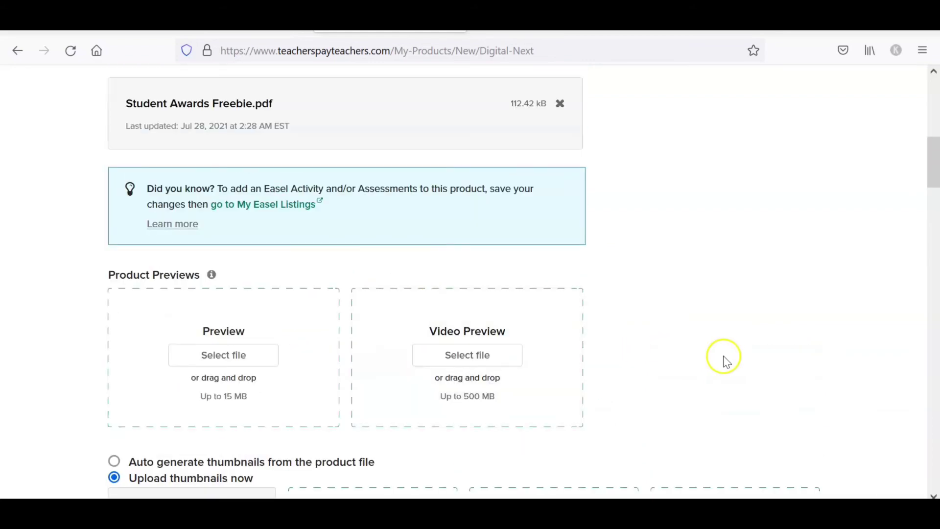
Step: Upload Slide2.PNG from the HOW To1 folder as the product preview
scroll(588, 351, down, 2)
click(262, 290)
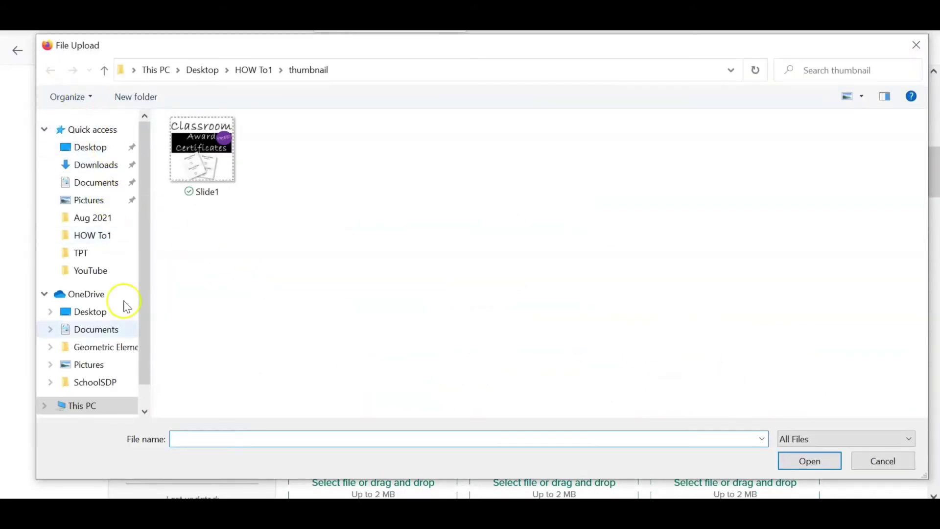
click(93, 244)
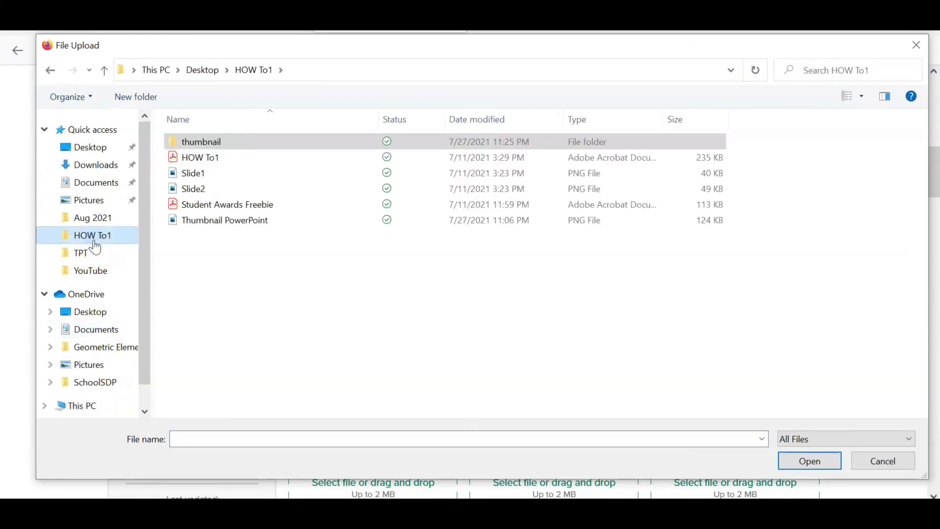
click(250, 186)
click(793, 459)
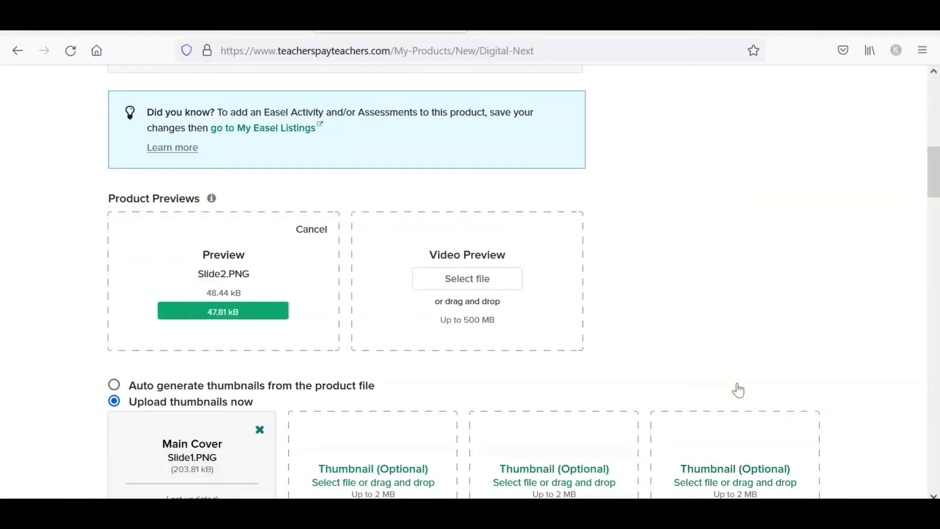
Step: Enter the product description "This is a FREE Student of the Week award certificate. Just print and go!"
scroll(150, 383, down, 3)
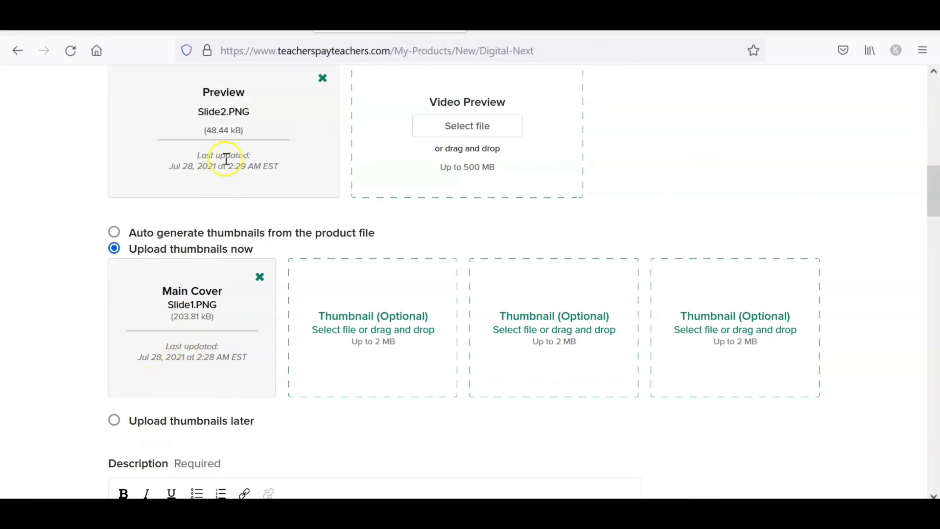
scroll(424, 452, down, 5)
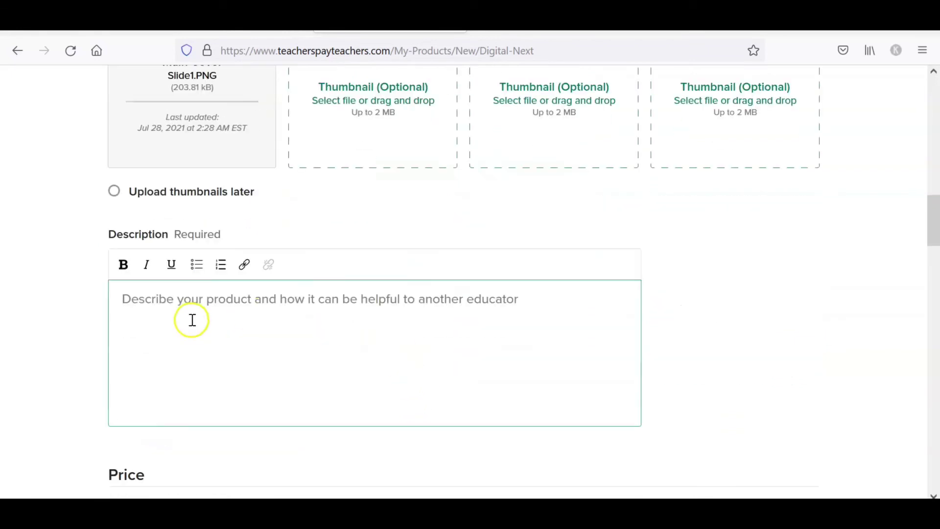
scroll(693, 357, down, 2)
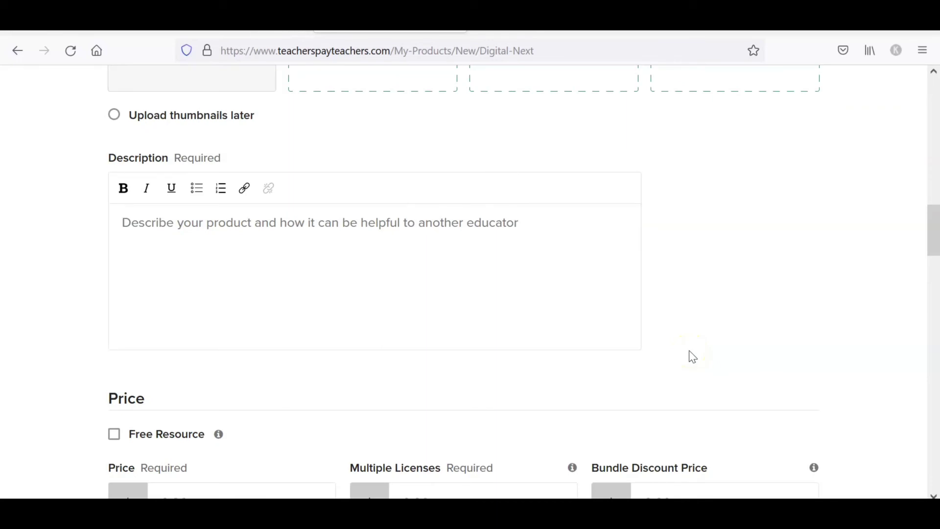
text(T)
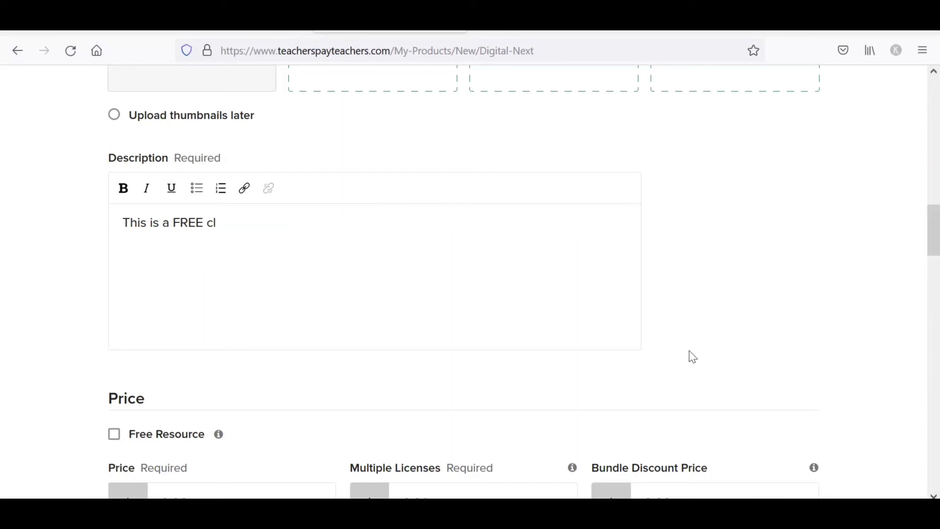
text(his is a FREE student o)
key(BackSpace)
key(BackSpace)
key(BackSpace)
key(BackSpace)
key(BackSpace)
key(BackSpace)
key(BackSpace)
key(BackSpace)
key(BackSpace)
text(Student of the Week )
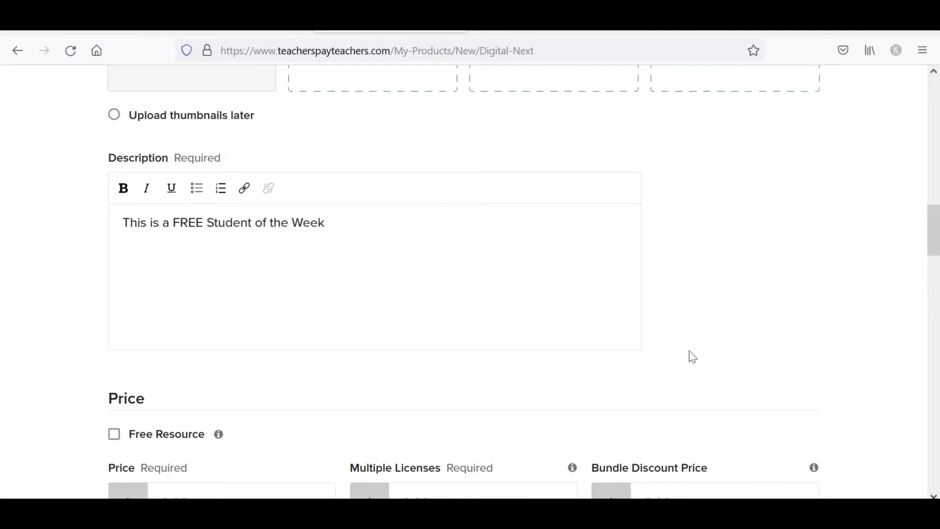
text(award certificate. Ju)
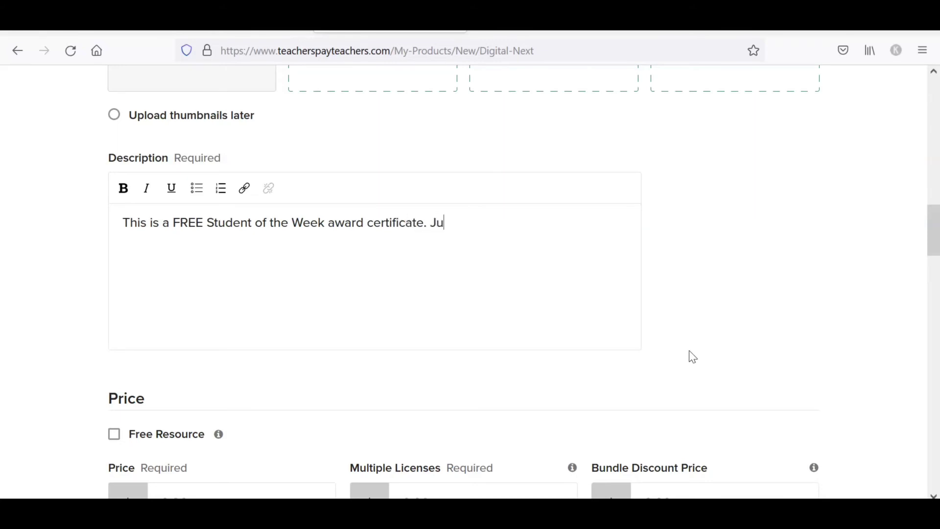
text(st print and go!)
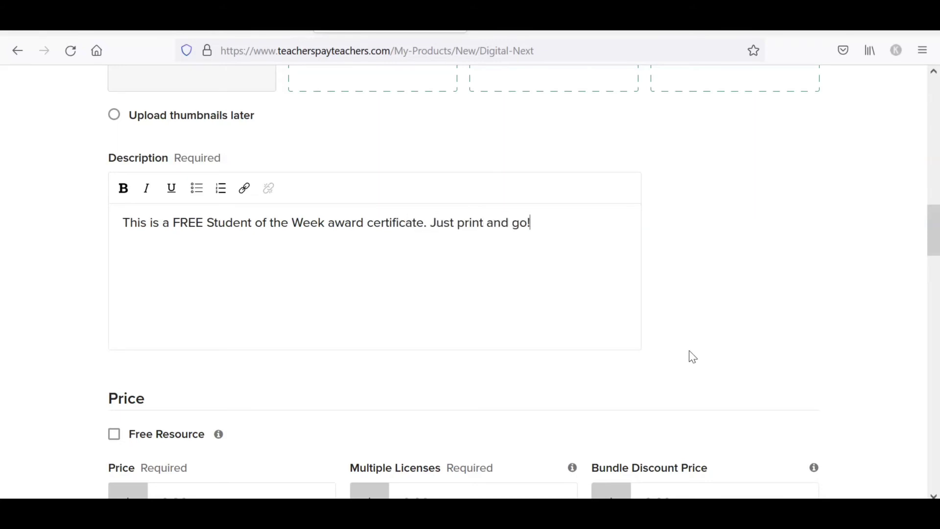
Step: Set the product's price to $5.00
scroll(690, 357, down, 3)
click(231, 365)
click(401, 368)
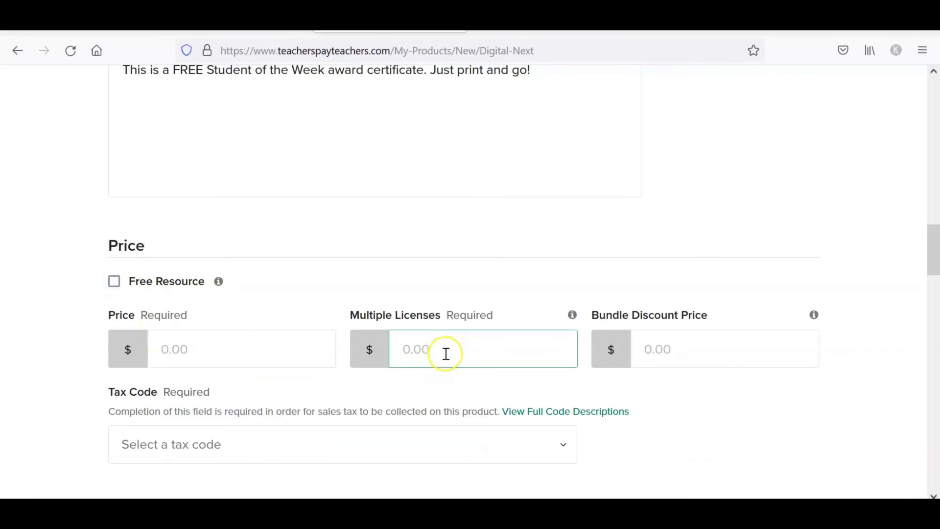
click(273, 350)
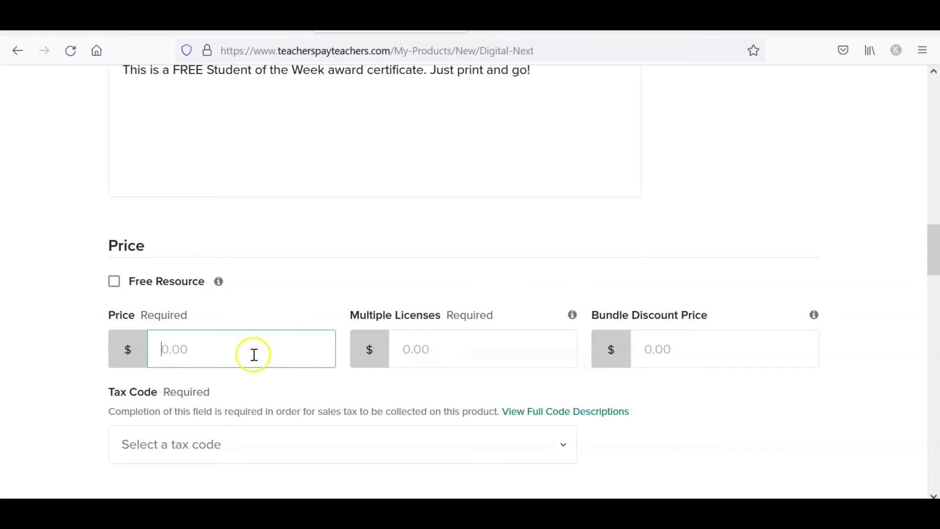
text(5.00)
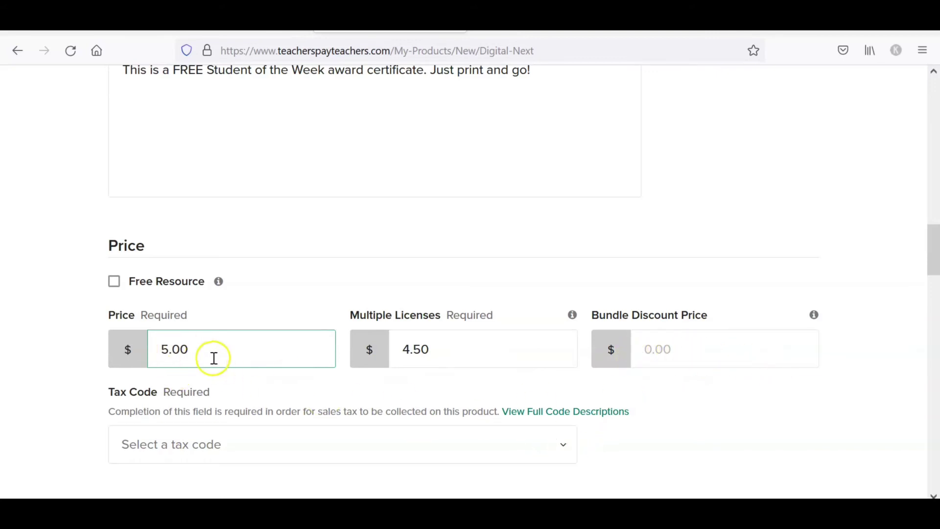
Step: Set the product's tax code to Other Digital Goods - No Physical Media
click(499, 444)
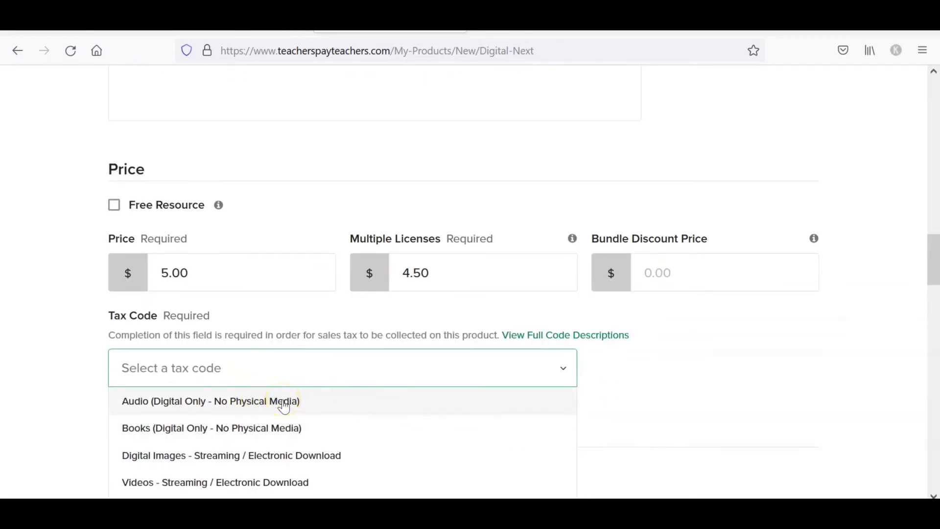
scroll(285, 405, down, 2)
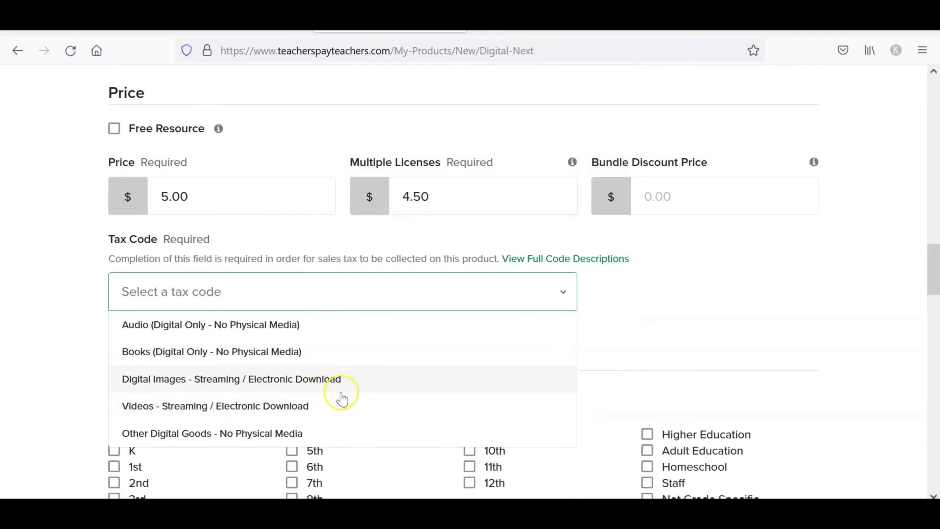
click(249, 438)
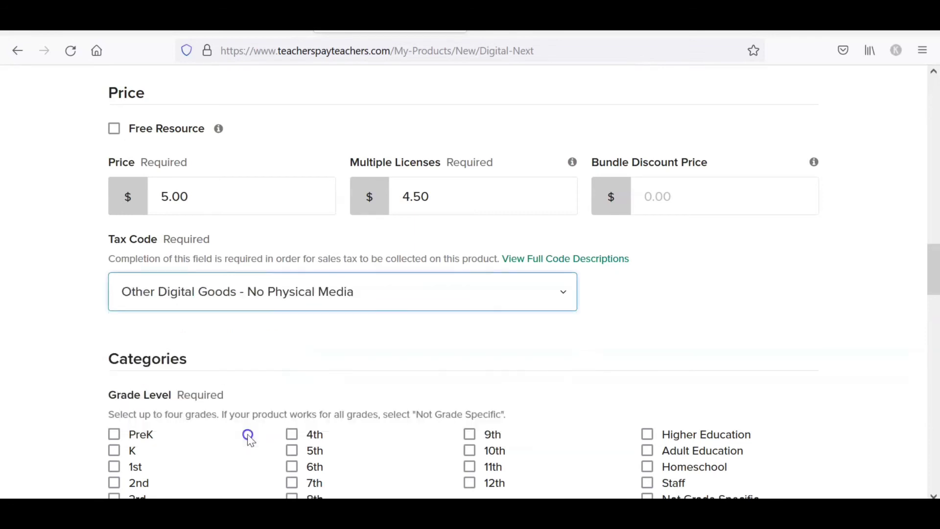
Step: Mark the product as a Free Resource in the pricing section
scroll(449, 340, down, 4)
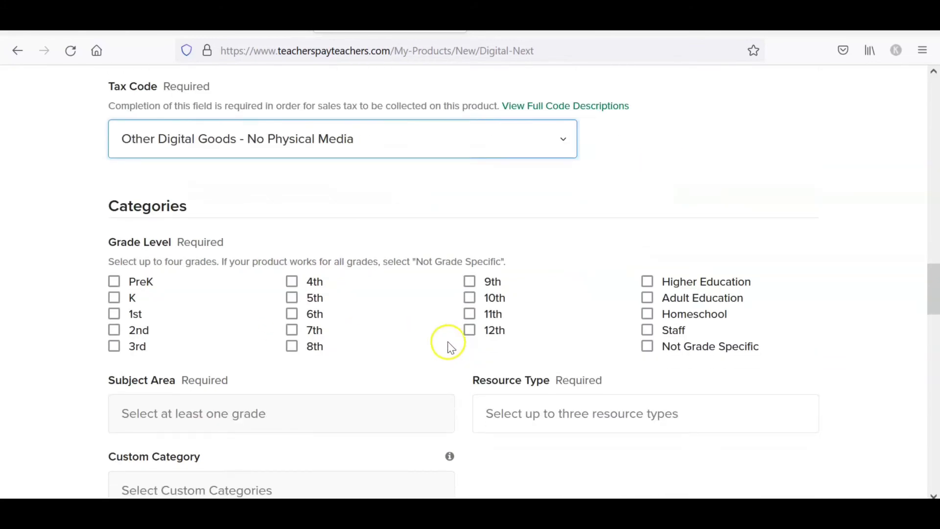
scroll(342, 338, up, 4)
click(144, 163)
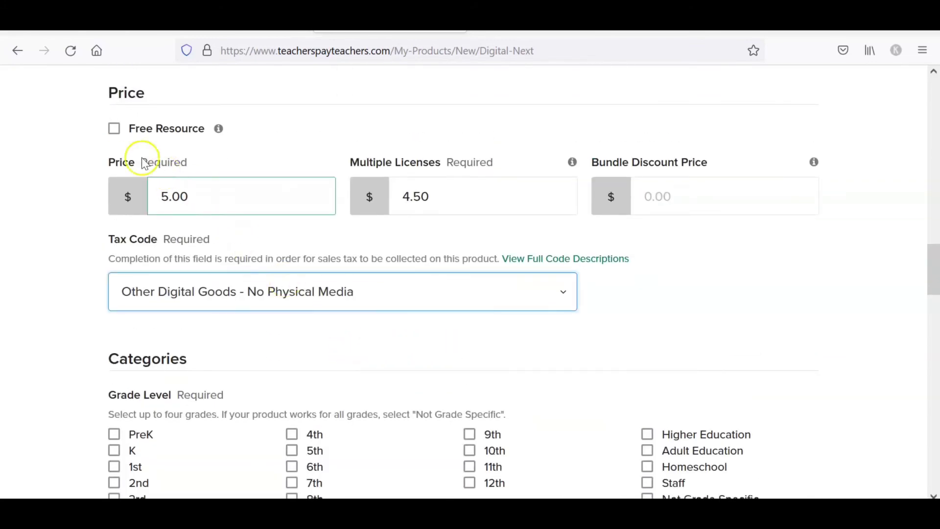
click(114, 129)
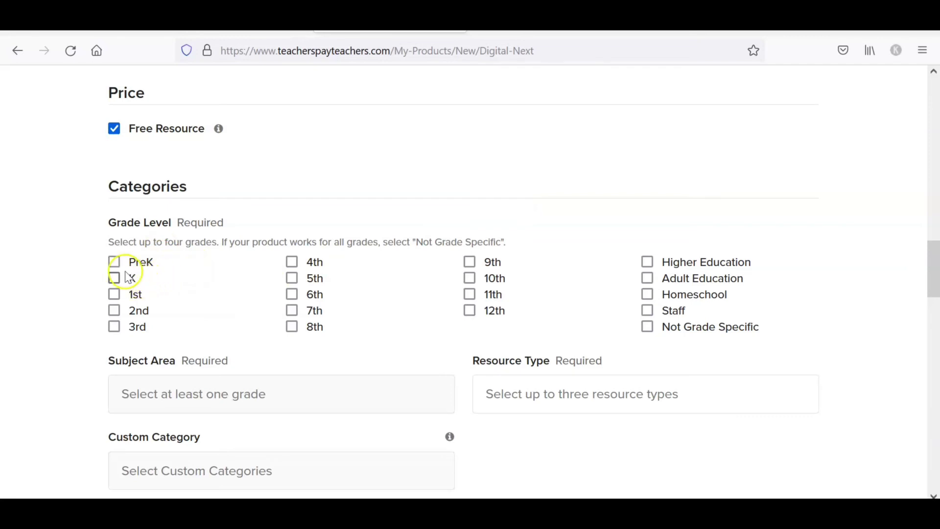
Step: Select the PreK, K, 1st, 2nd and 3rd grade levels for the product
click(114, 262)
click(114, 278)
click(114, 295)
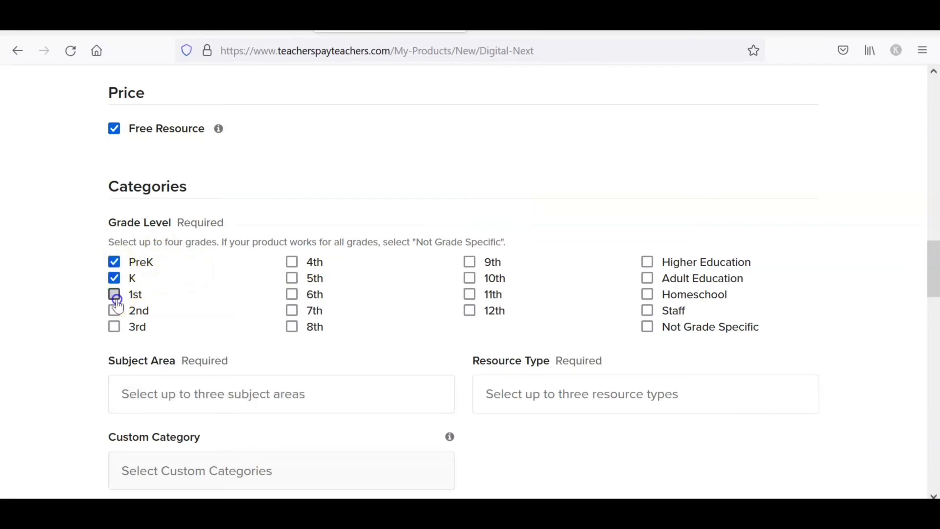
click(114, 310)
click(114, 327)
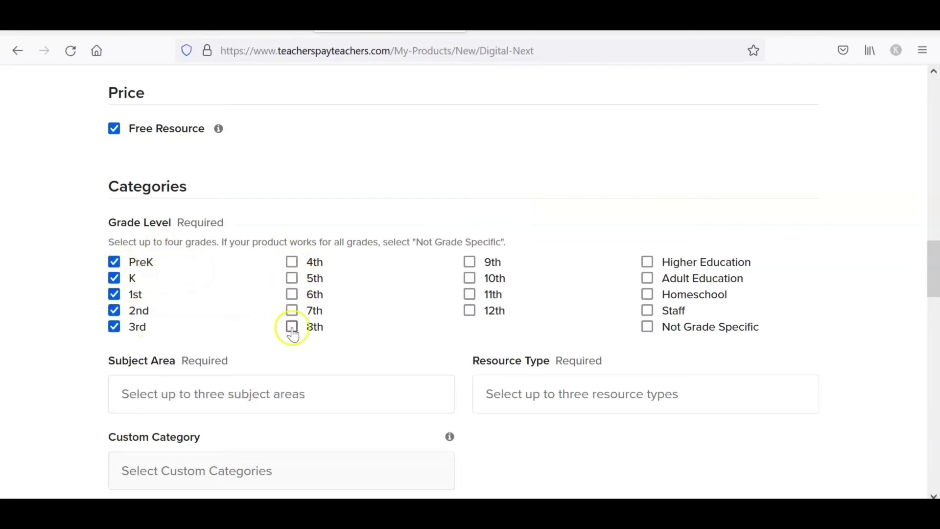
Step: Set the product's grade level to Not Grade Specific
click(646, 328)
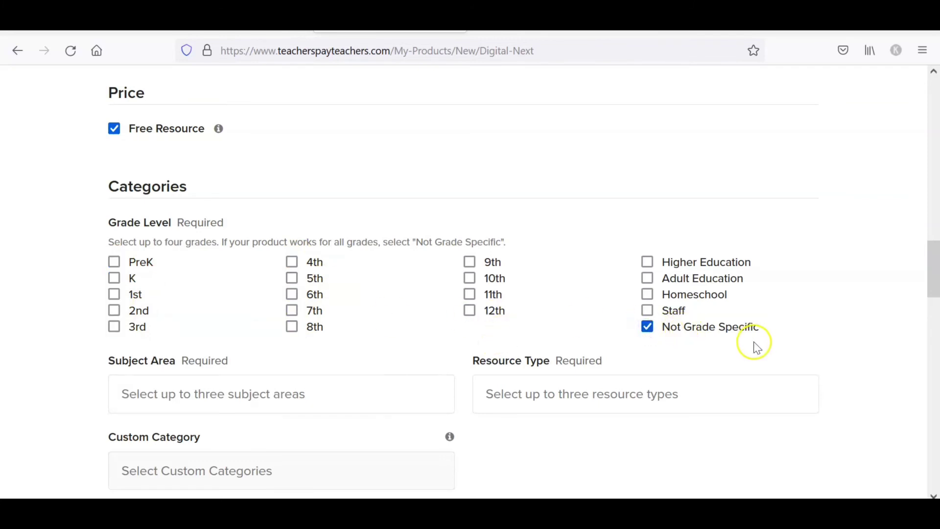
Step: Add End of Year from the Holidays/Seasonal group as a subject area
click(270, 395)
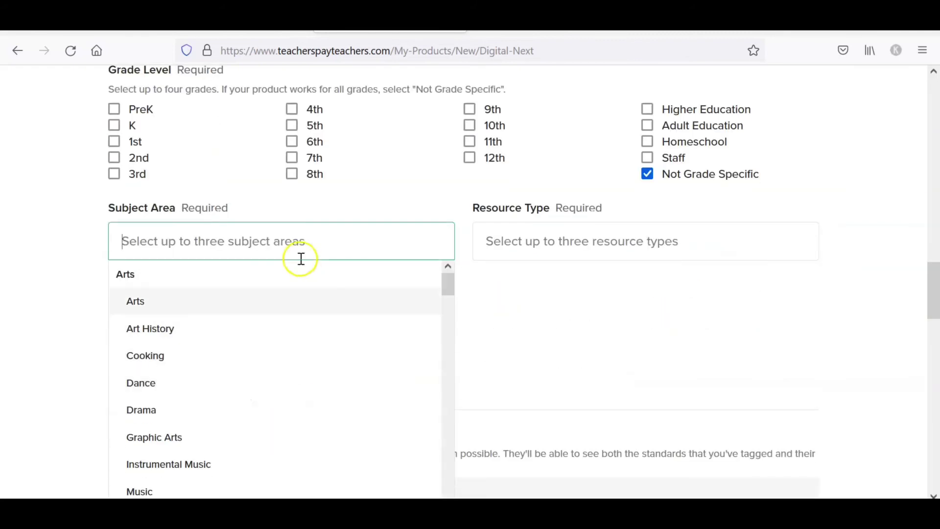
scroll(284, 365, down, 7)
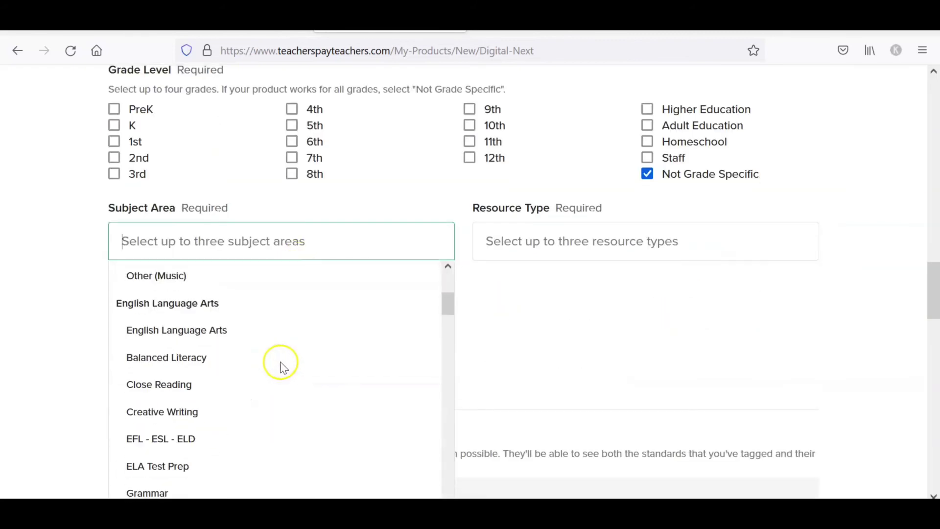
scroll(282, 372, down, 6)
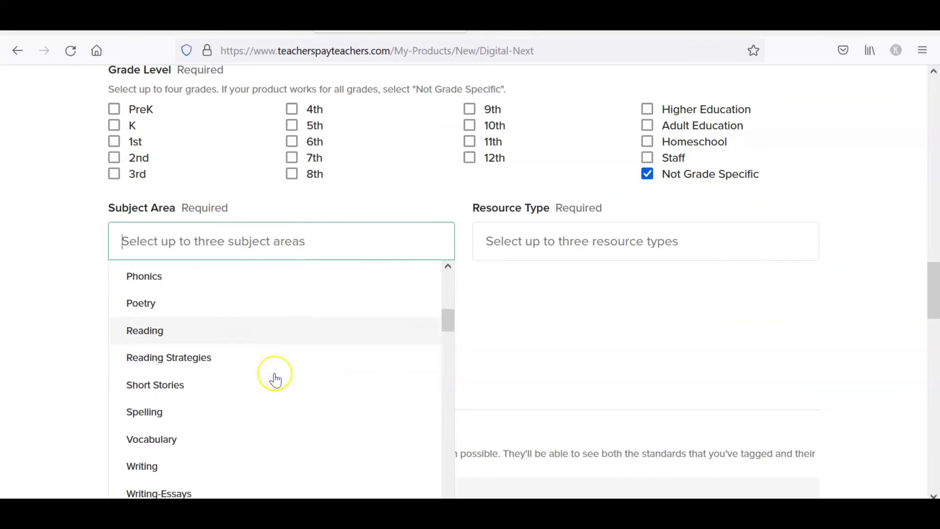
scroll(276, 380, down, 1)
scroll(276, 380, down, 7)
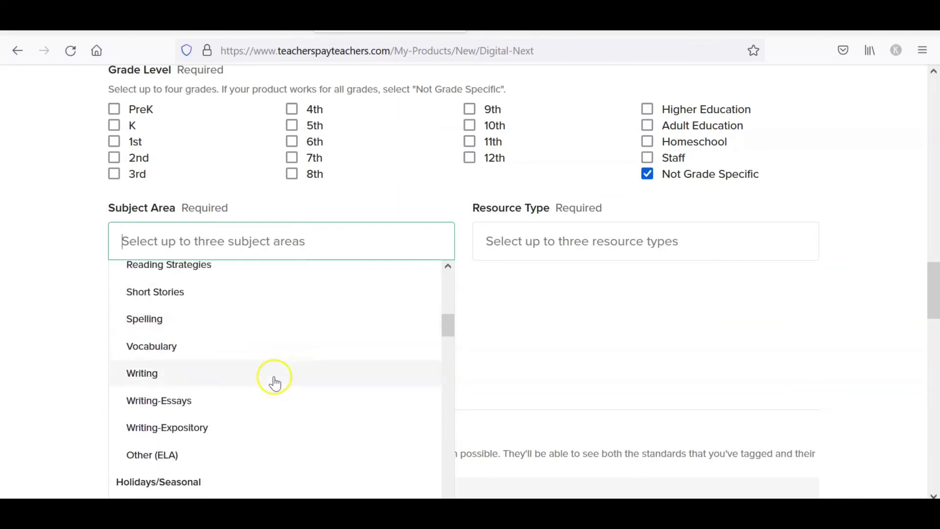
scroll(272, 387, down, 6)
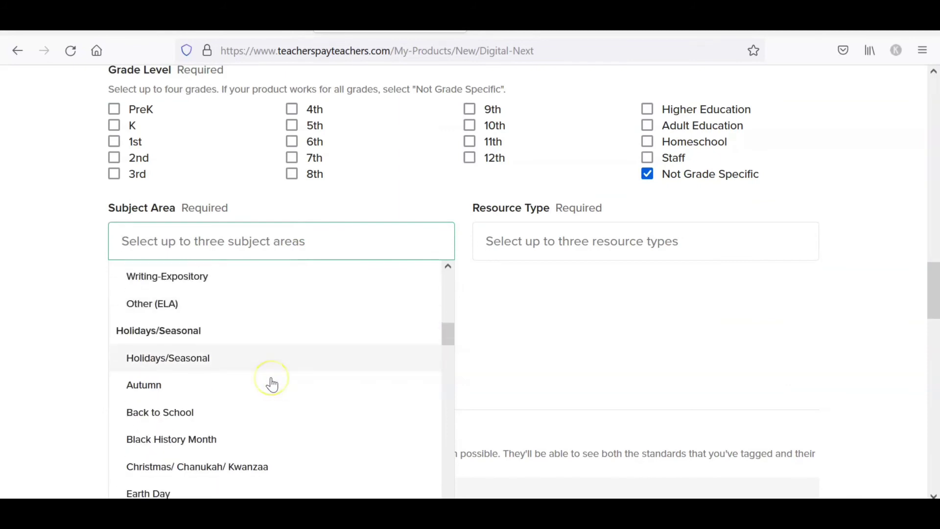
click(244, 427)
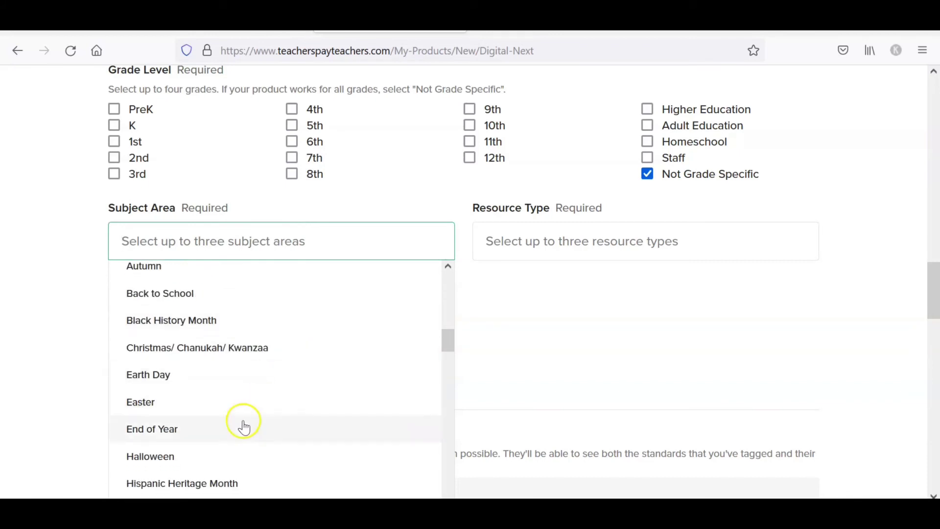
click(244, 427)
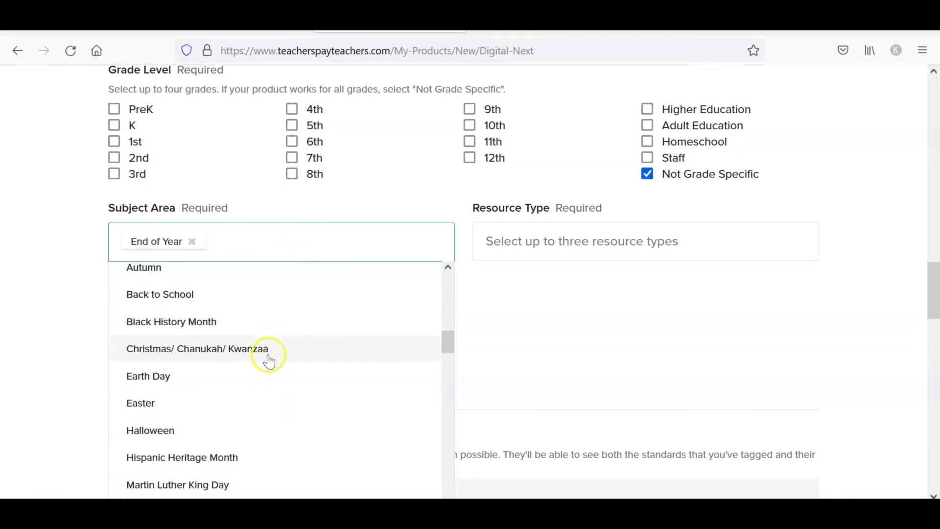
Step: Add Back to School from the Holidays/Seasonal group as a subject area
scroll(260, 387, down, 3)
scroll(259, 388, down, 5)
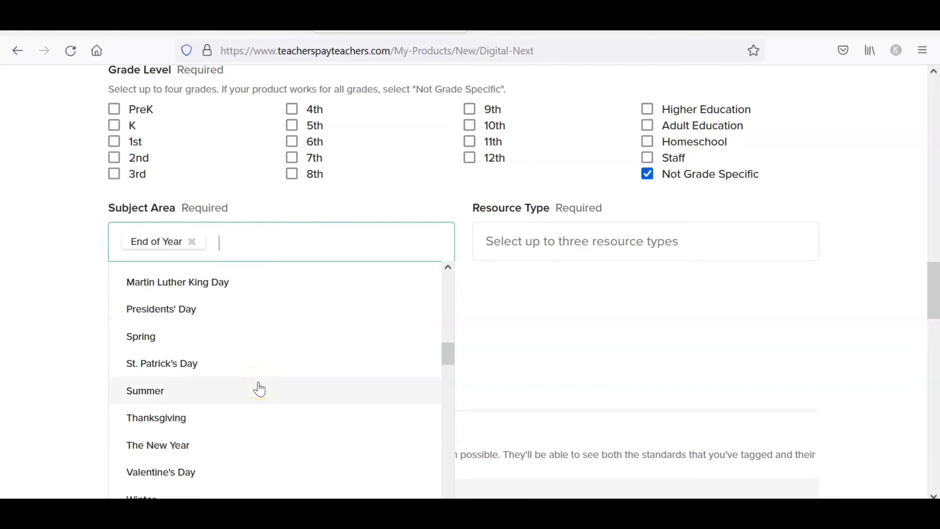
scroll(258, 389, down, 3)
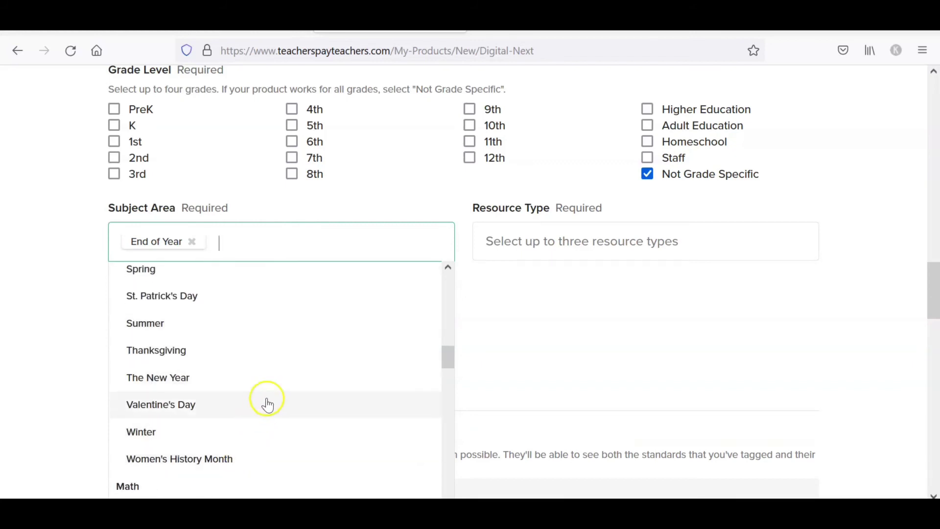
scroll(267, 404, up, 3)
scroll(264, 409, up, 5)
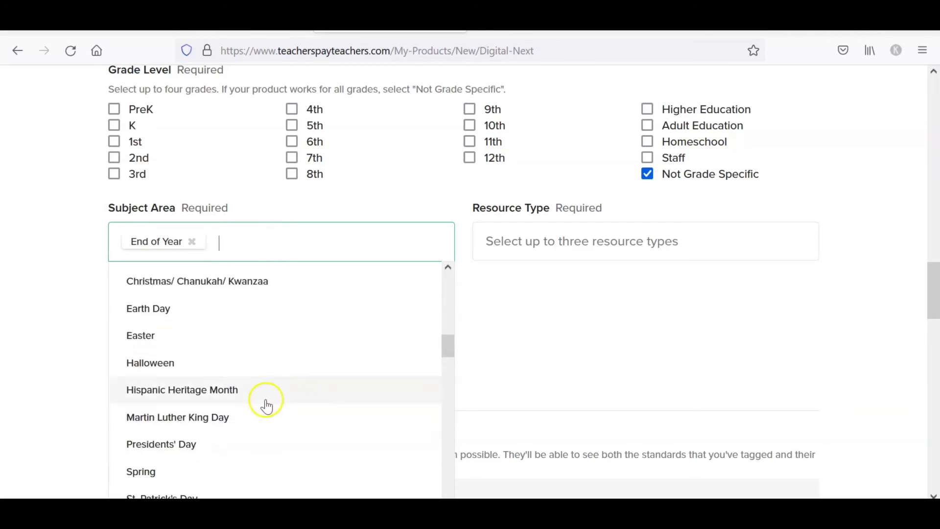
scroll(268, 407, up, 3)
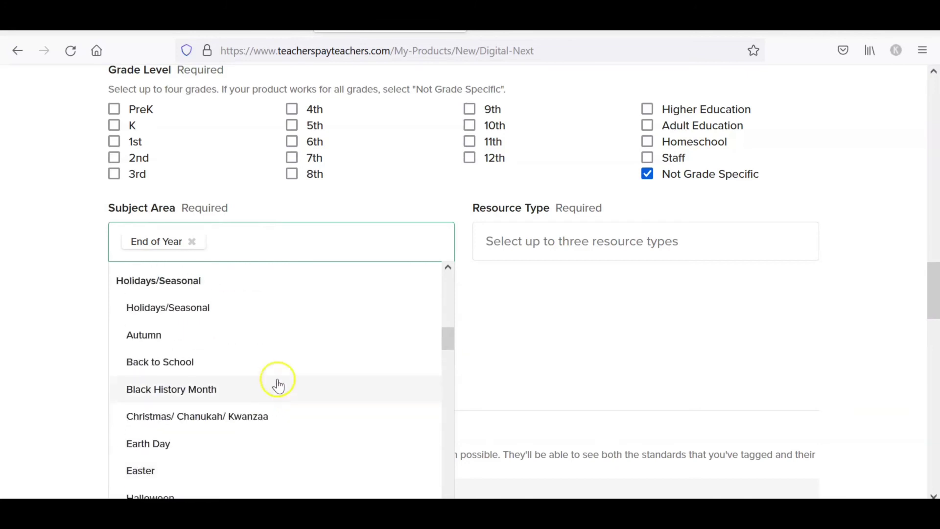
click(282, 363)
Step: Add Classroom Community and Classroom Management from the Specialty group as subject areas
scroll(321, 305, down, 10)
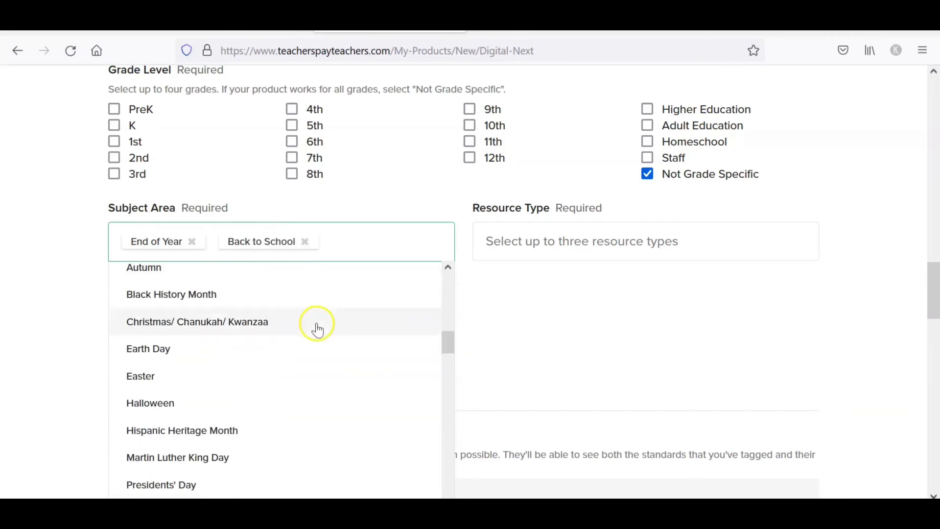
scroll(308, 344, up, 2)
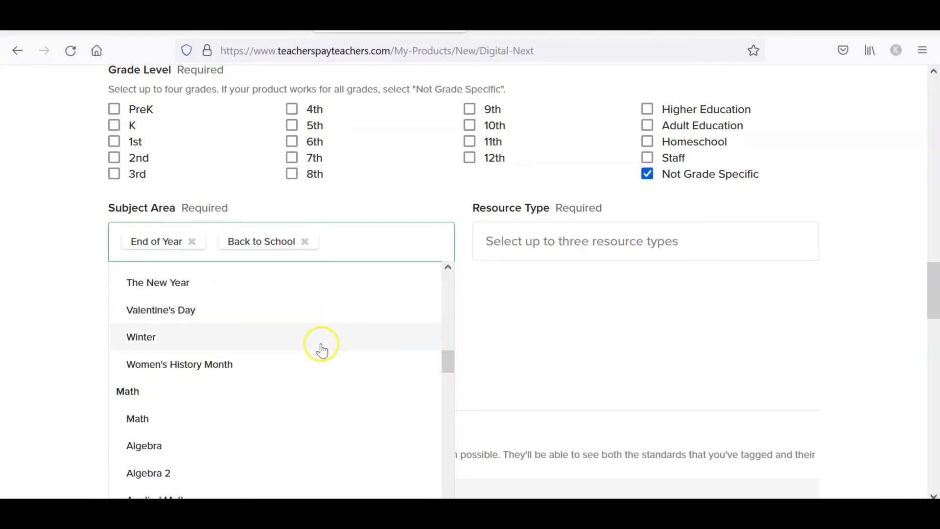
scroll(318, 362, down, 6)
scroll(320, 376, down, 7)
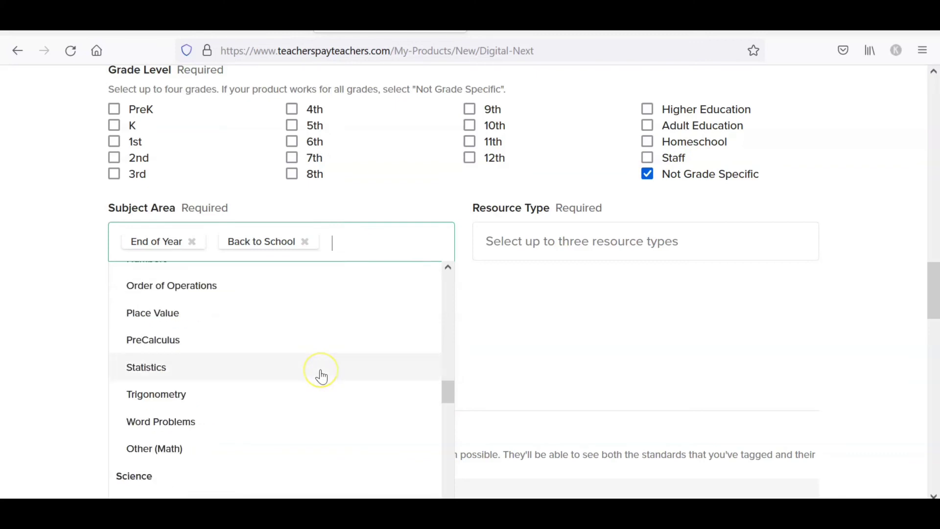
scroll(320, 379, down, 9)
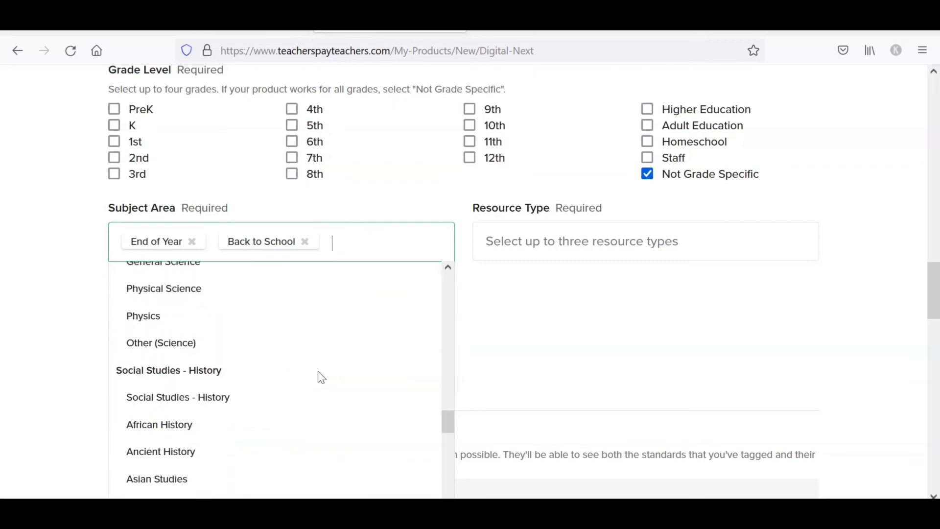
scroll(319, 378, down, 8)
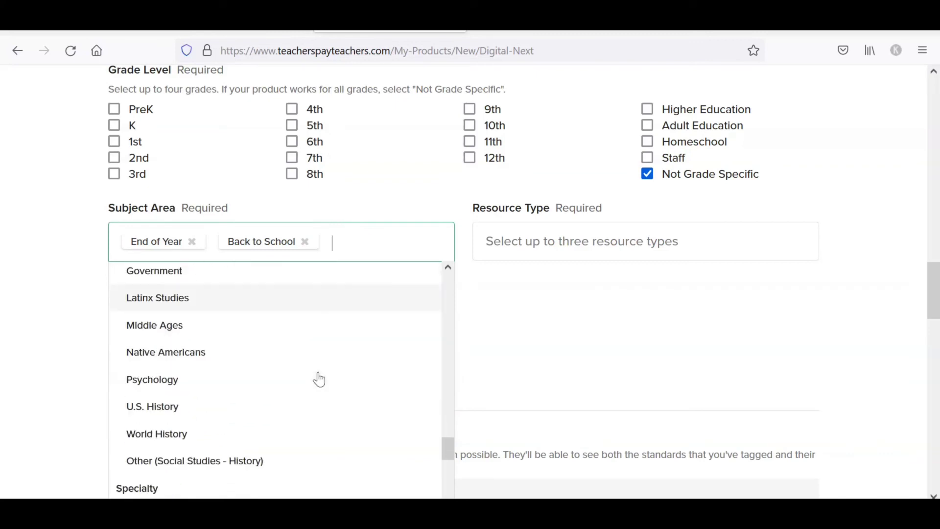
scroll(318, 377, down, 2)
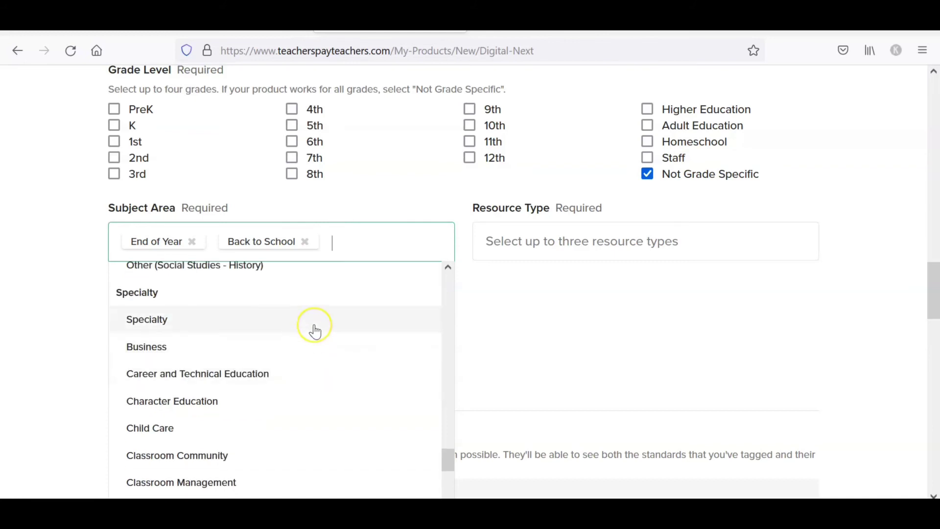
scroll(316, 332, down, 4)
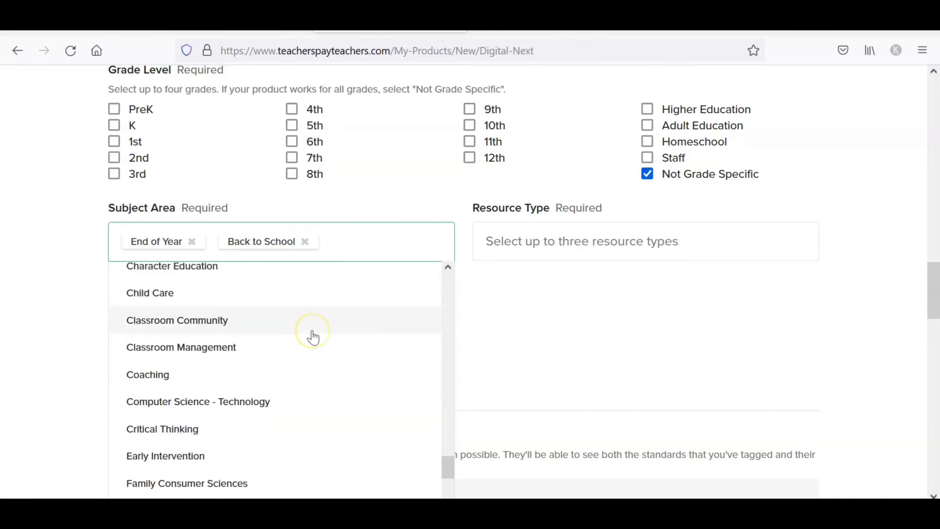
click(314, 337)
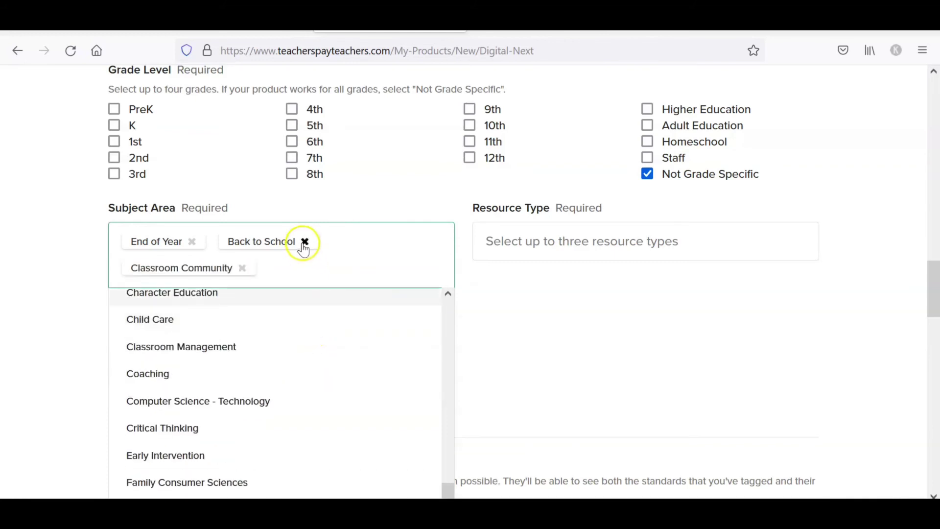
click(241, 346)
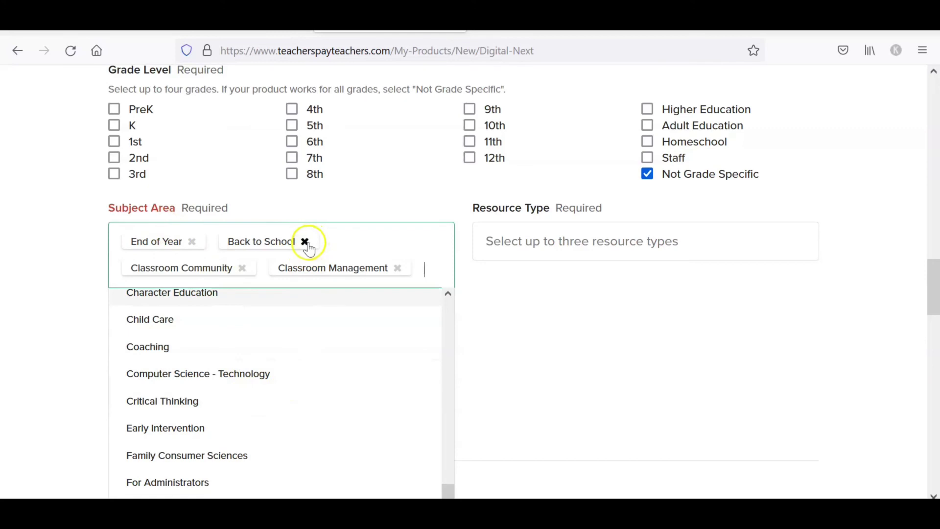
Step: Replace the Back to School and End of Year subject areas with For All Subjects
scroll(290, 404, down, 5)
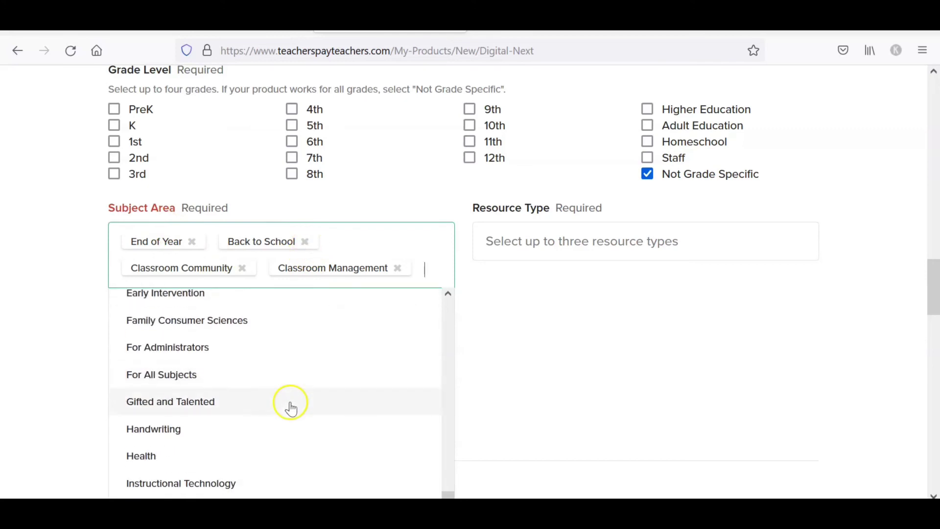
click(305, 241)
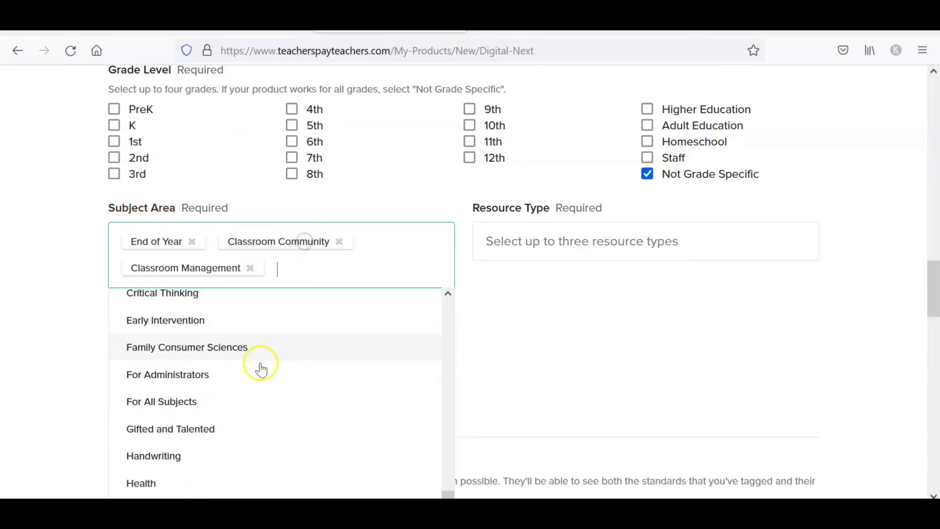
scroll(232, 408, down, 2)
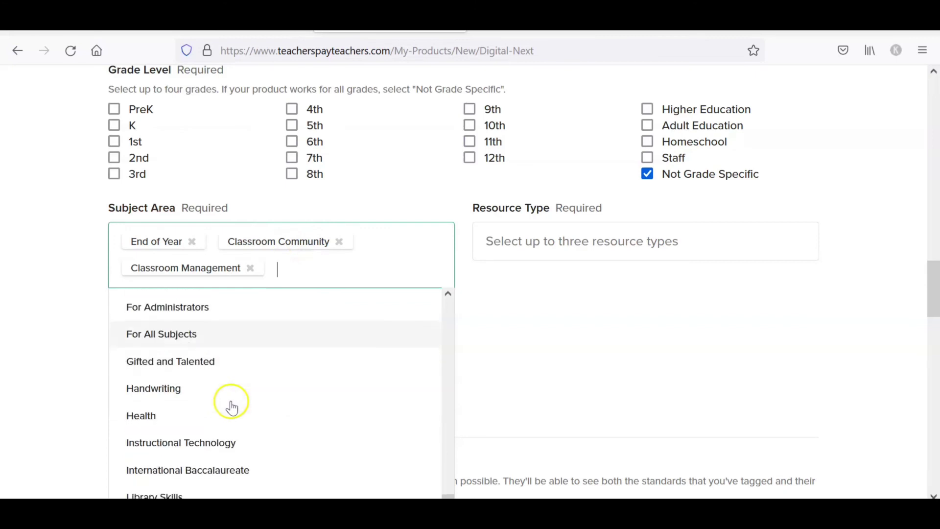
click(238, 336)
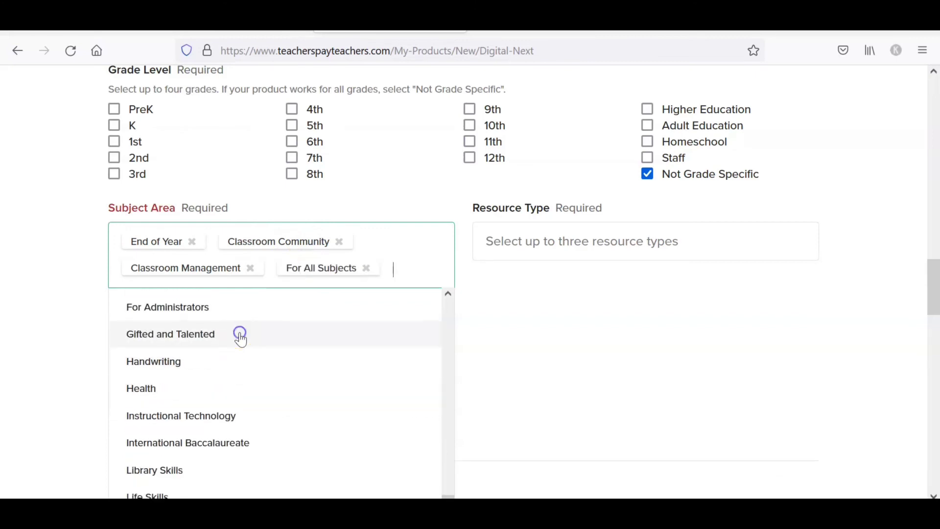
click(192, 241)
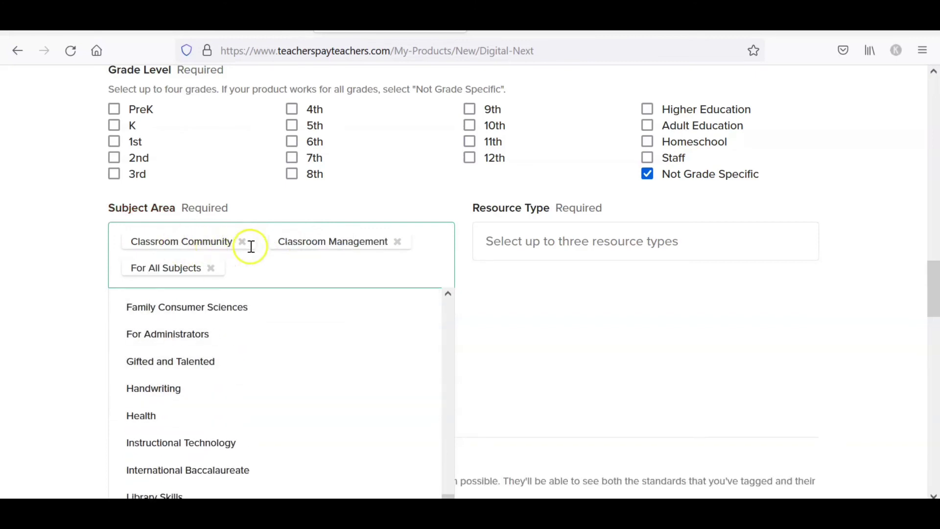
scroll(275, 388, down, 2)
scroll(278, 388, down, 10)
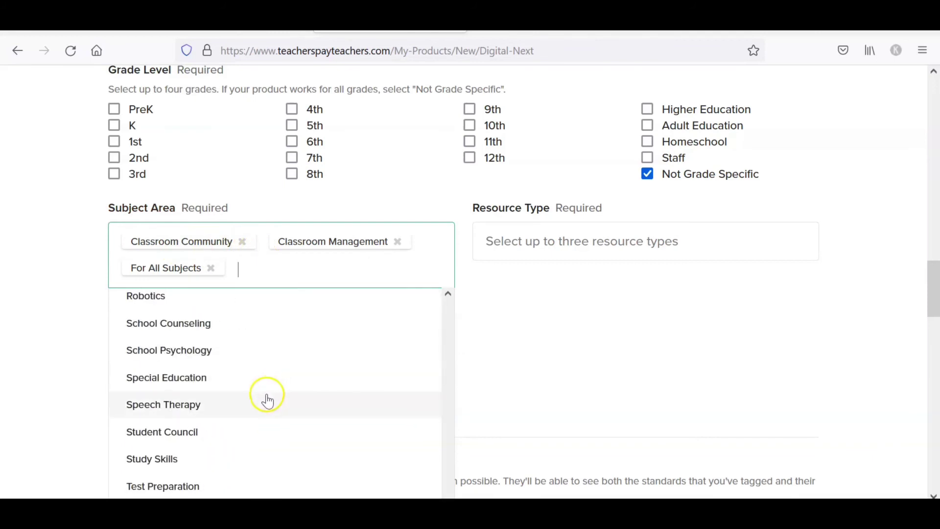
Step: Close the subject area list and add Fun Stuff as a resource type
scroll(267, 400, down, 3)
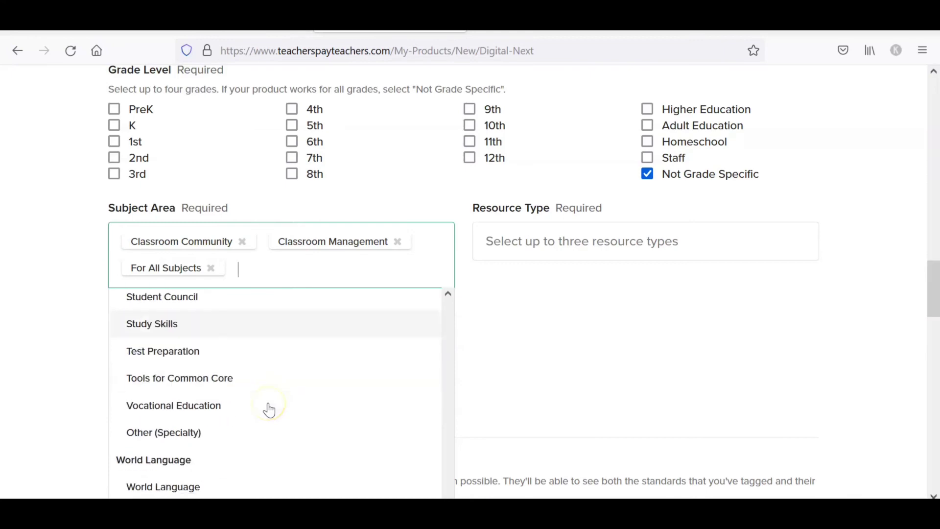
scroll(270, 411, down, 5)
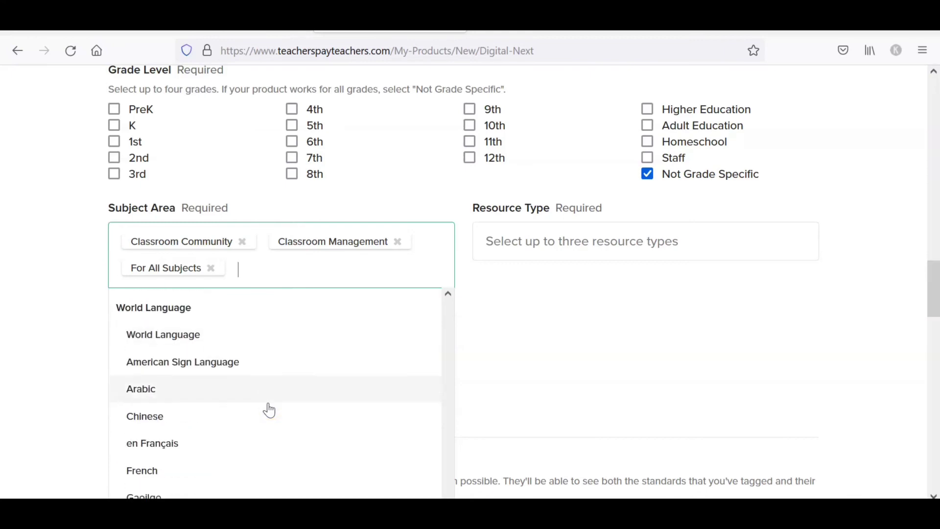
scroll(269, 410, down, 5)
click(892, 189)
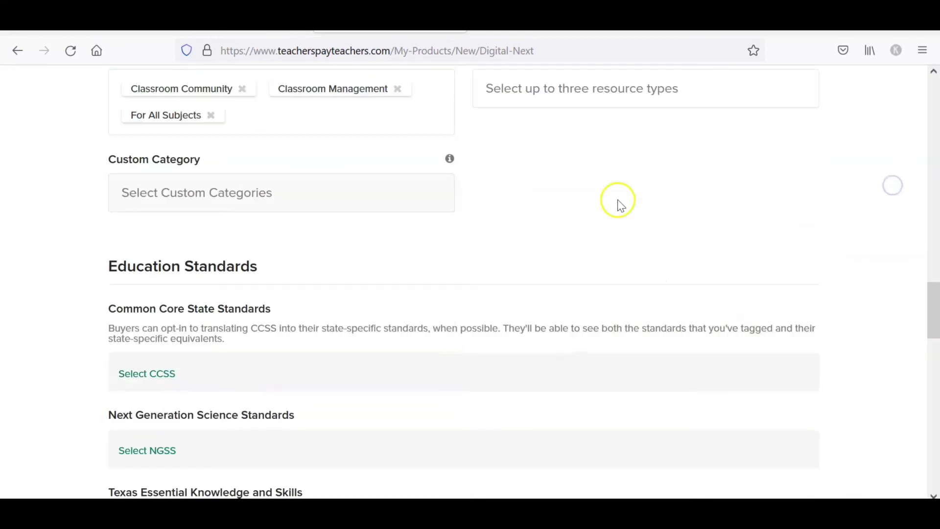
click(587, 230)
click(573, 244)
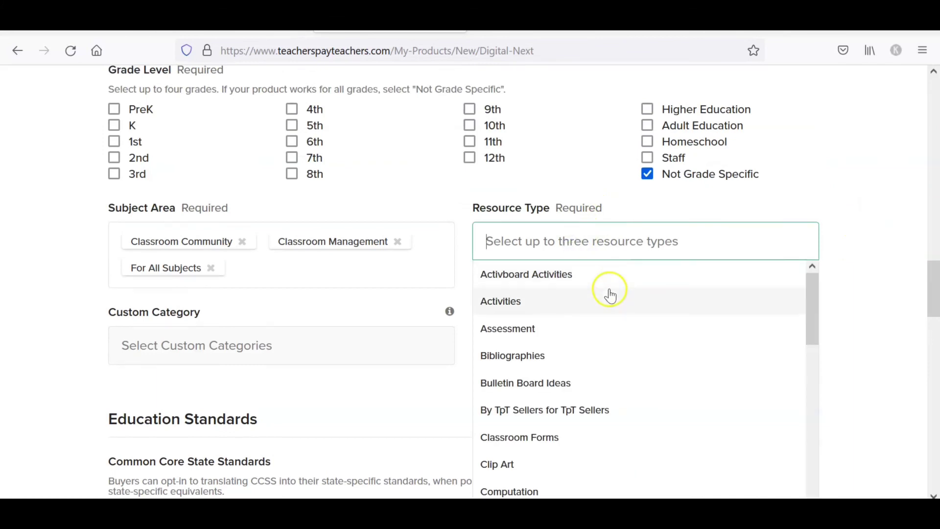
scroll(615, 375, down, 5)
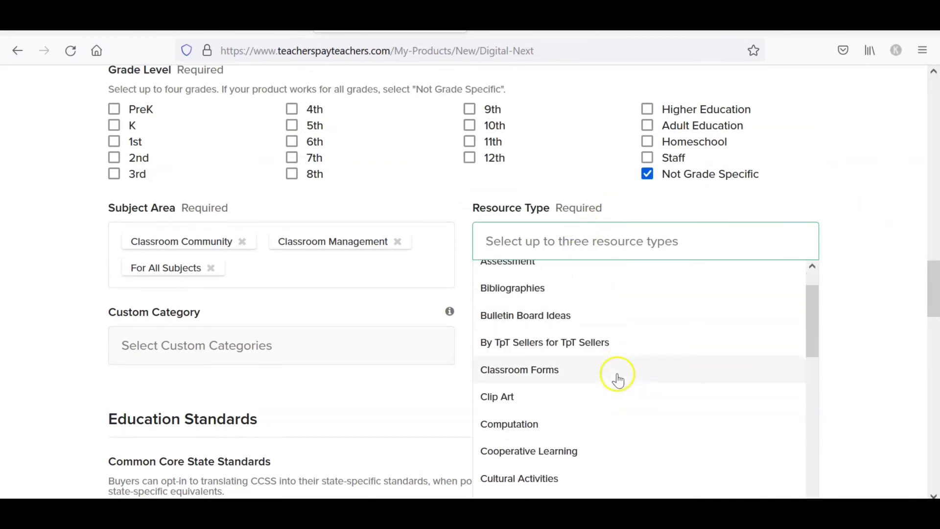
scroll(616, 385, down, 5)
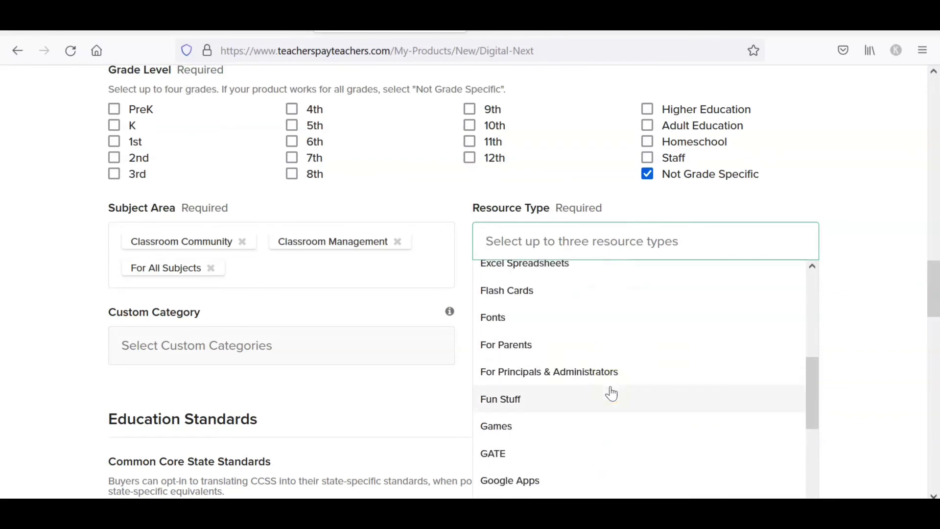
scroll(611, 394, down, 2)
click(603, 343)
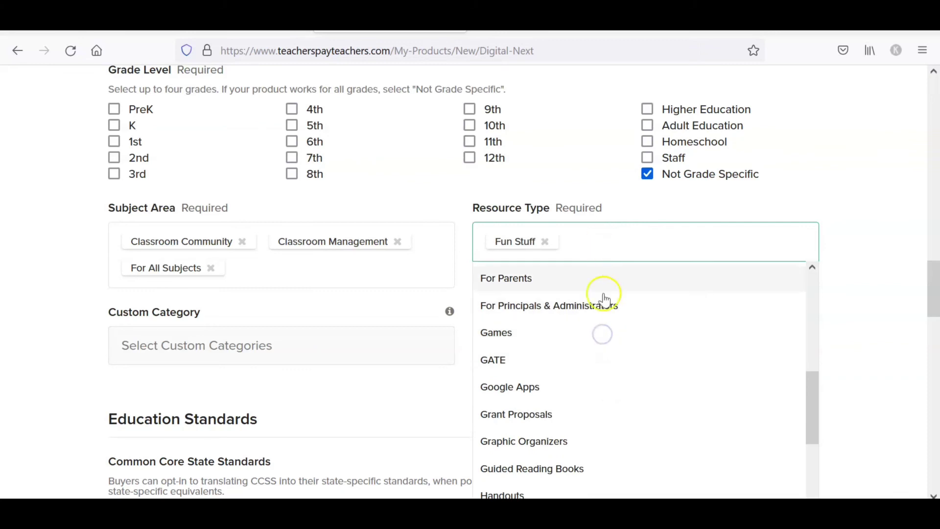
Step: Add Printables as a resource type
scroll(604, 333, down, 3)
scroll(605, 374, down, 2)
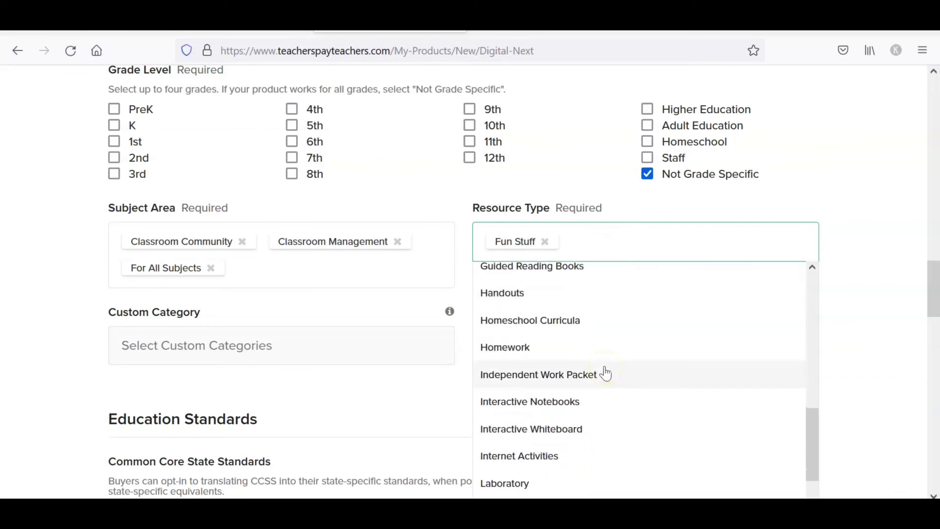
scroll(603, 375, down, 5)
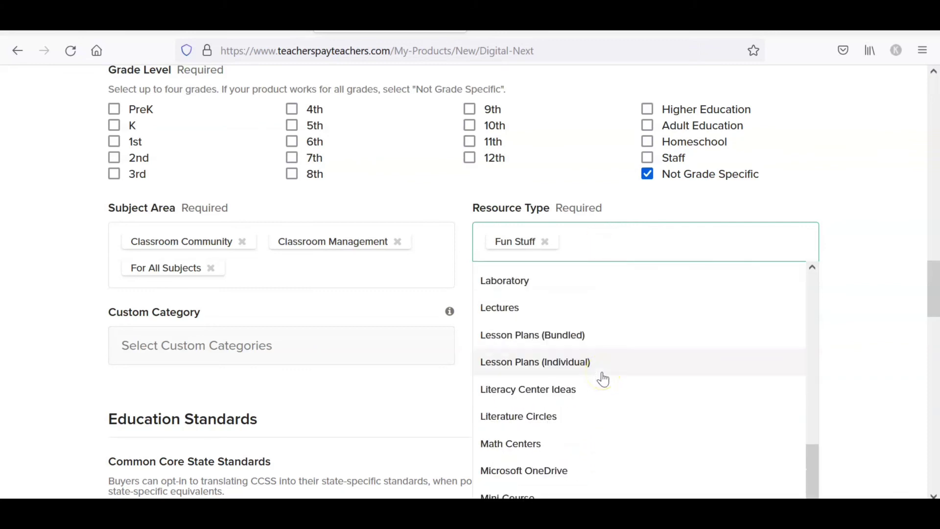
scroll(604, 380, down, 2)
scroll(600, 381, down, 2)
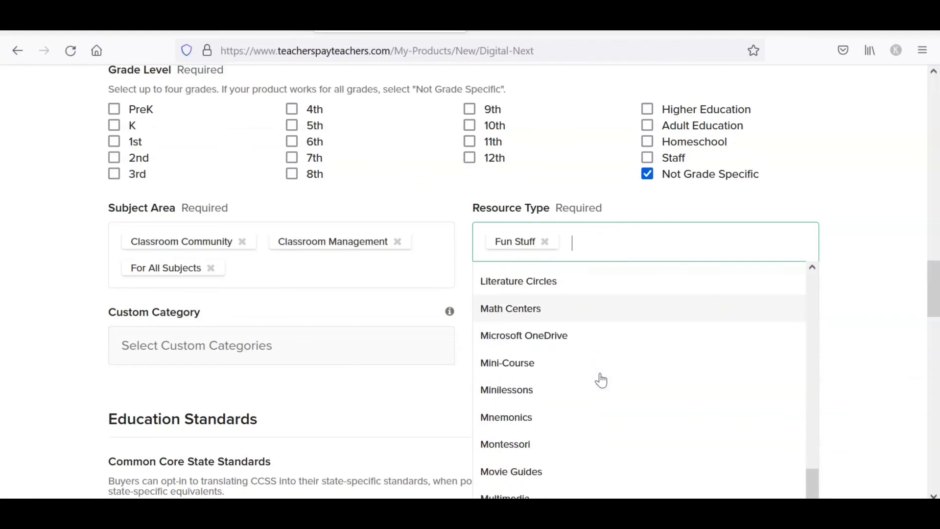
scroll(598, 382, down, 5)
scroll(598, 386, down, 1)
click(594, 416)
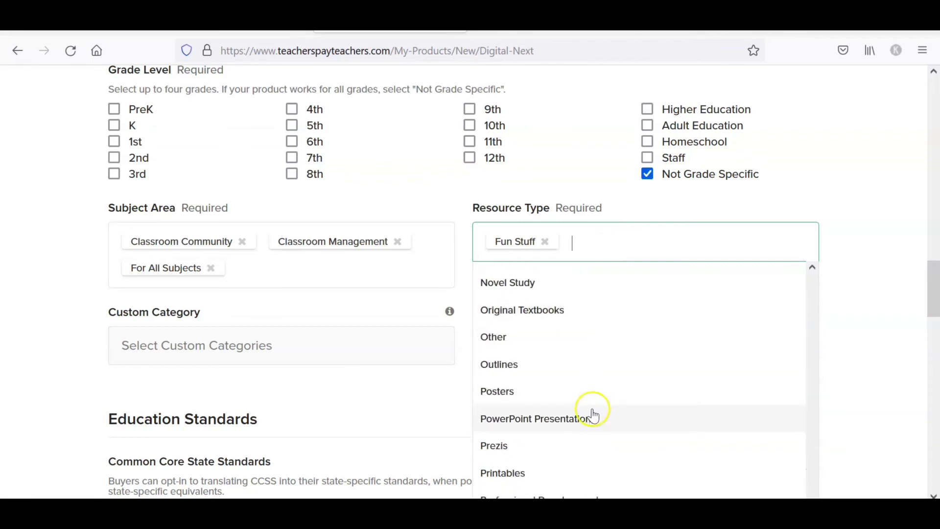
scroll(587, 431, down, 2)
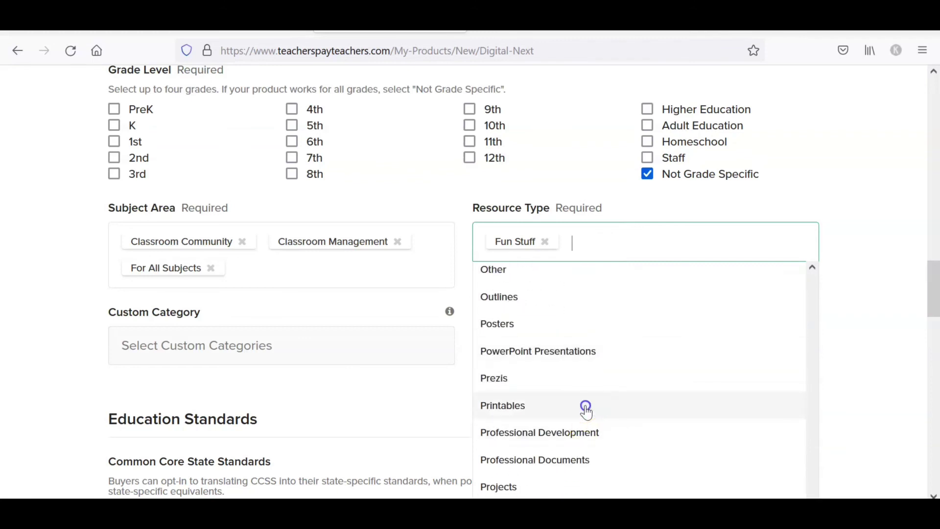
click(587, 413)
Step: Add Classroom Forms as the third resource type and close the list of types
scroll(658, 388, down, 5)
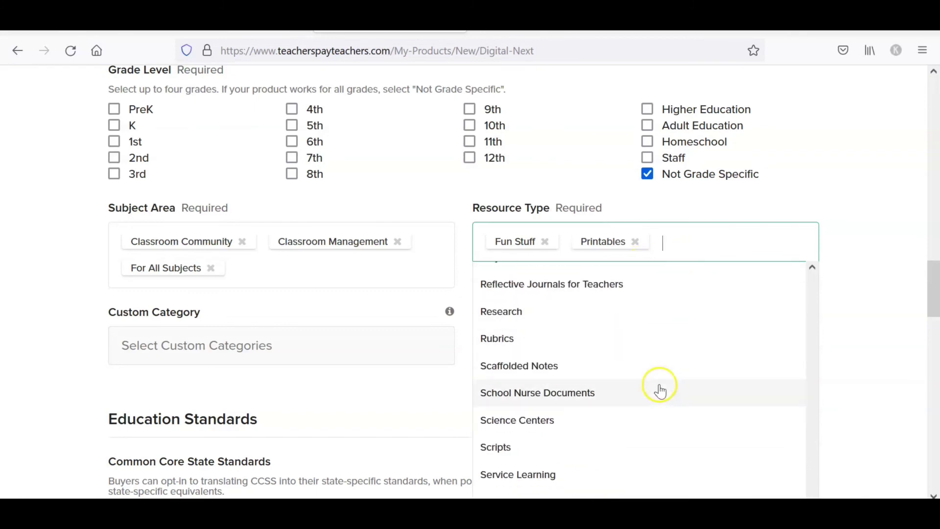
scroll(659, 390, down, 5)
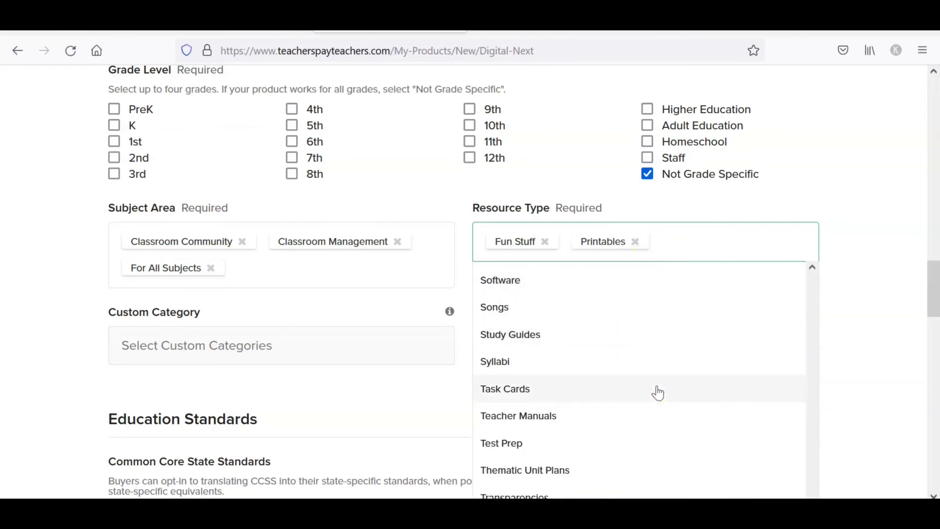
scroll(658, 396, down, 5)
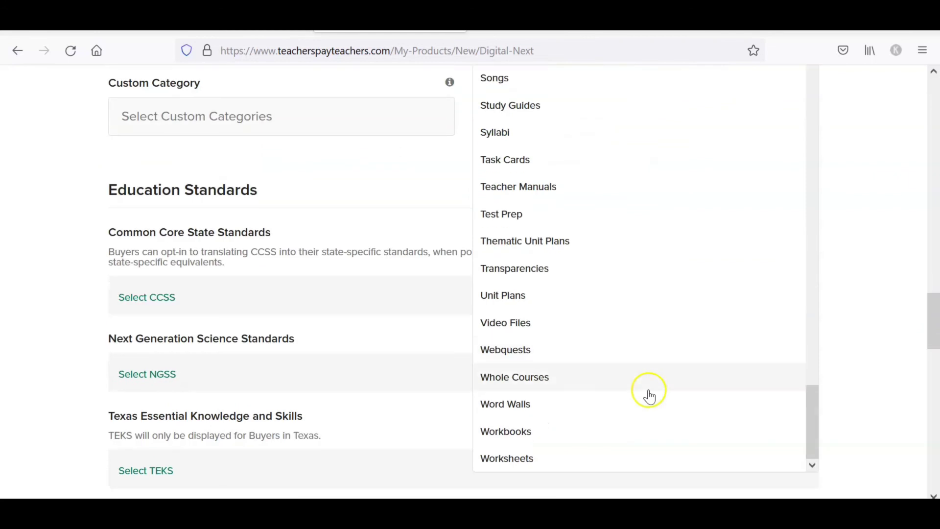
scroll(630, 391, up, 15)
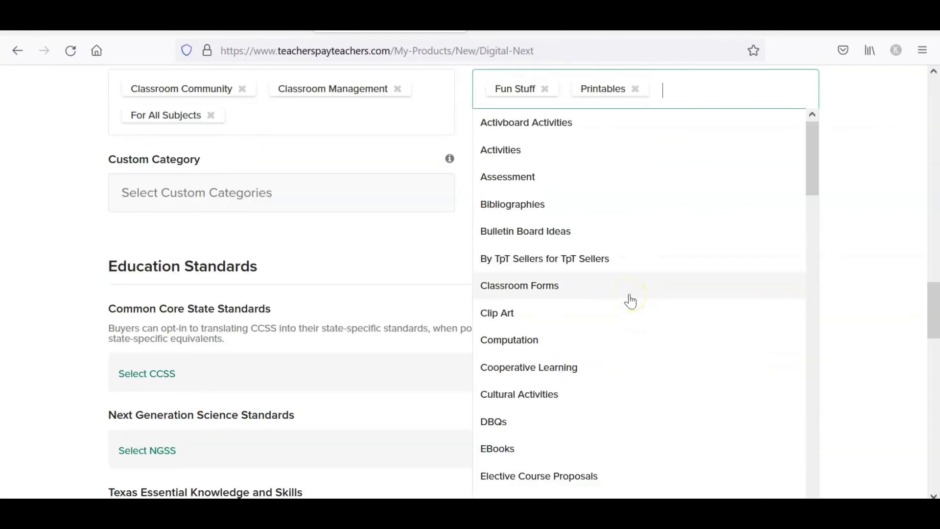
click(631, 299)
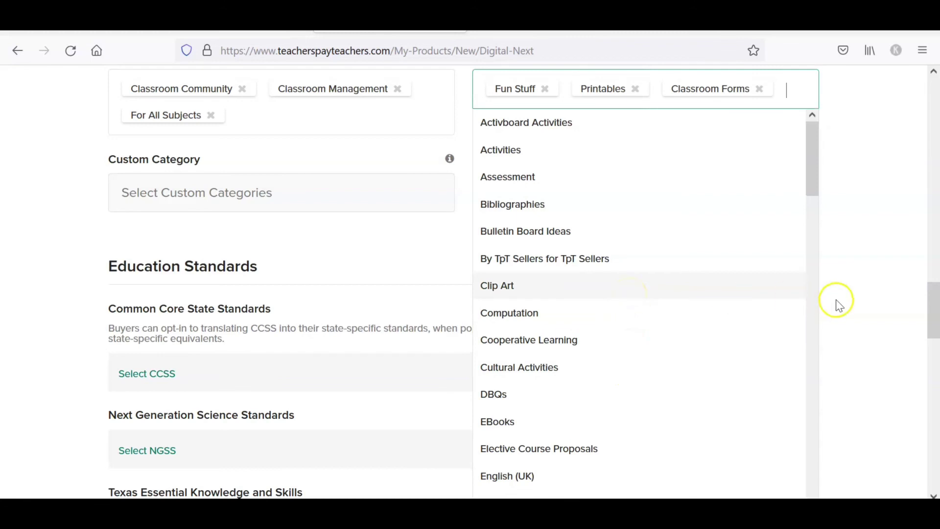
click(859, 304)
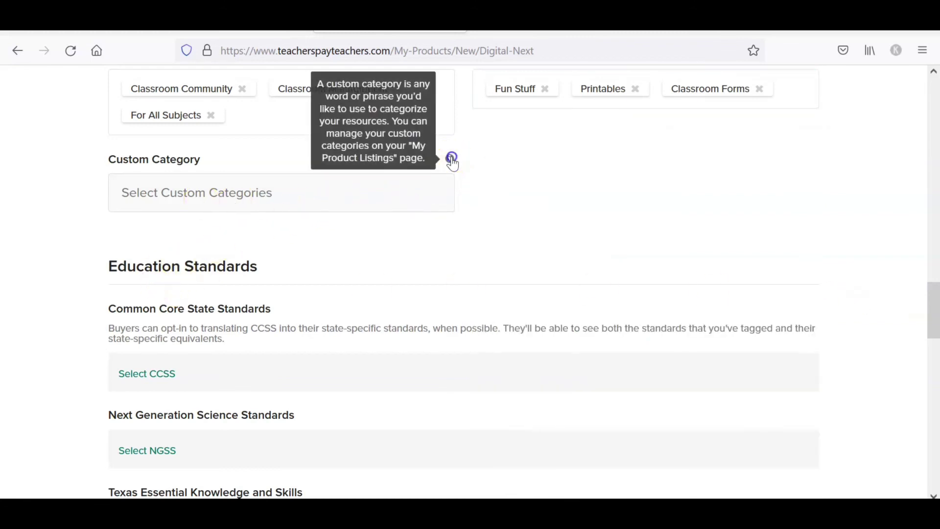
Step: Set the number of pages or slides in the product details to 2
scroll(314, 270, down, 6)
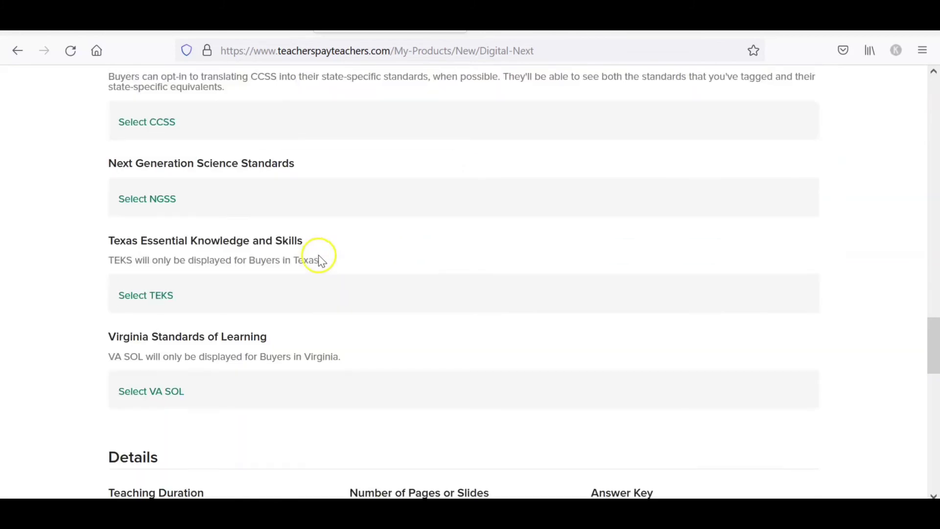
scroll(343, 228, down, 2)
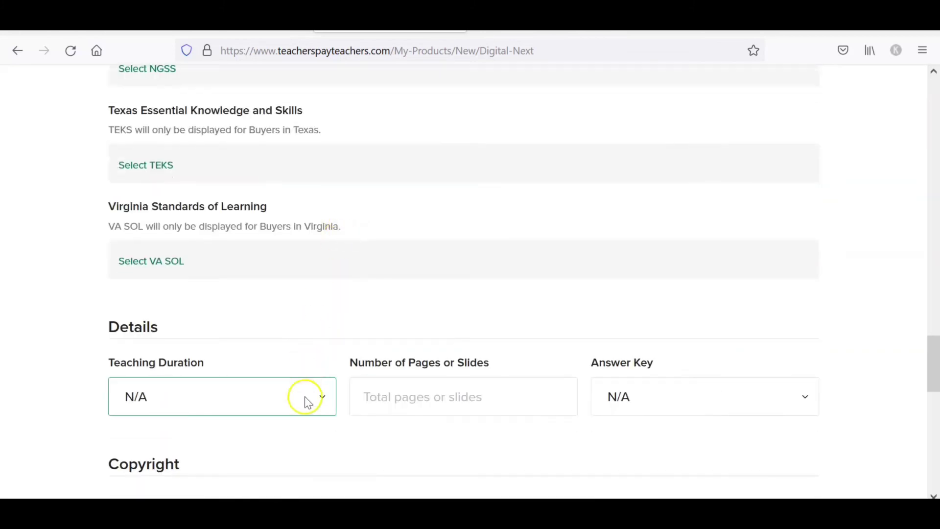
click(432, 394)
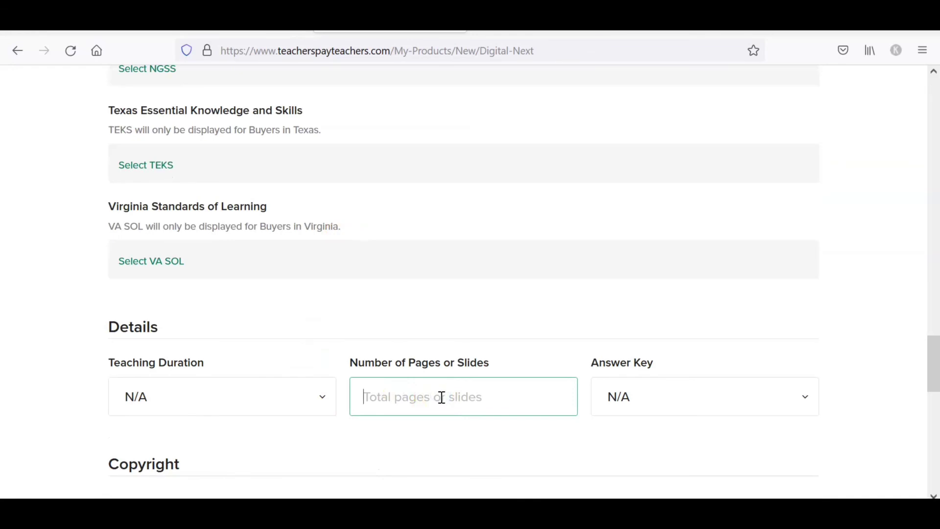
text(2)
Step: Turn off Make Product Active and create the product as an inactive listing
scroll(509, 395, down, 8)
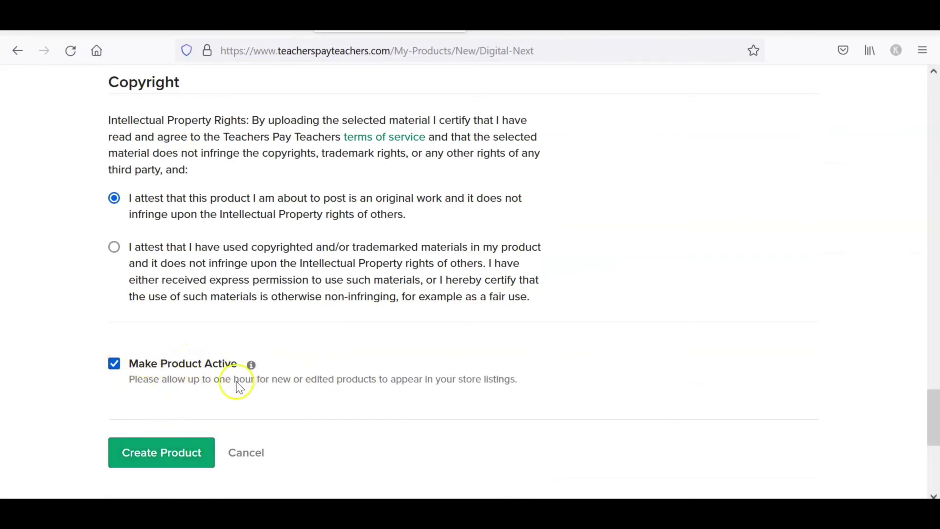
mouse_move(252, 365)
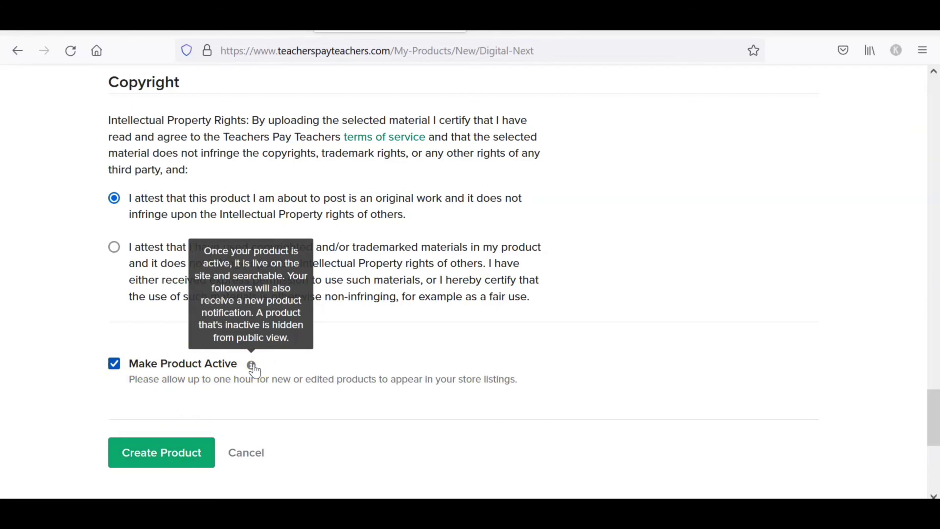
double_click(114, 363)
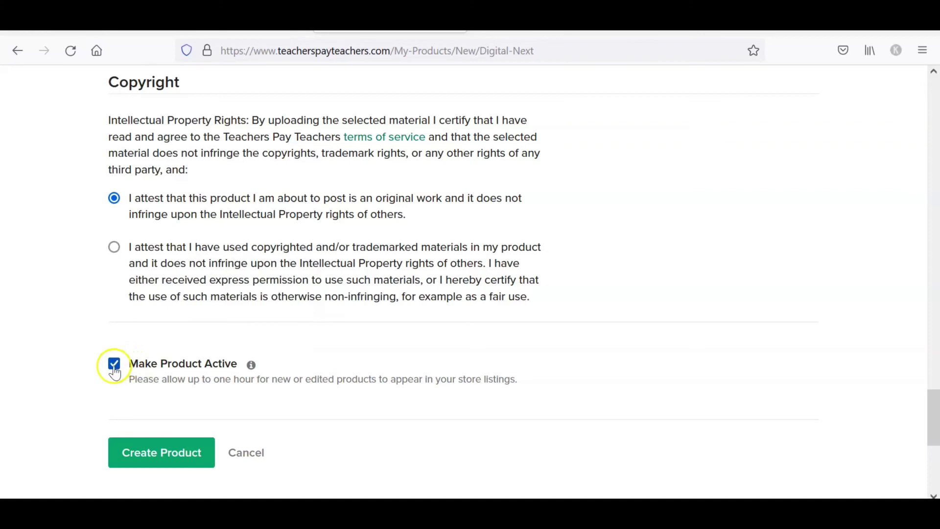
click(114, 363)
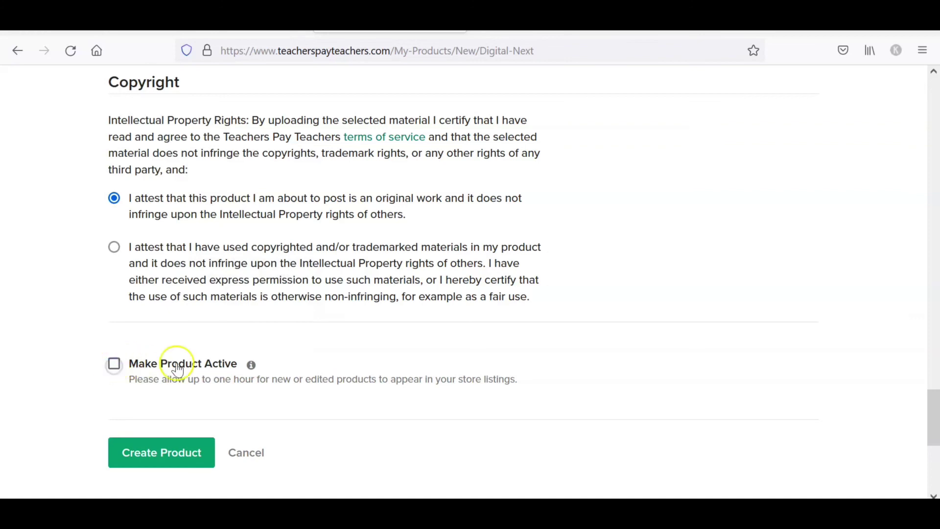
click(147, 453)
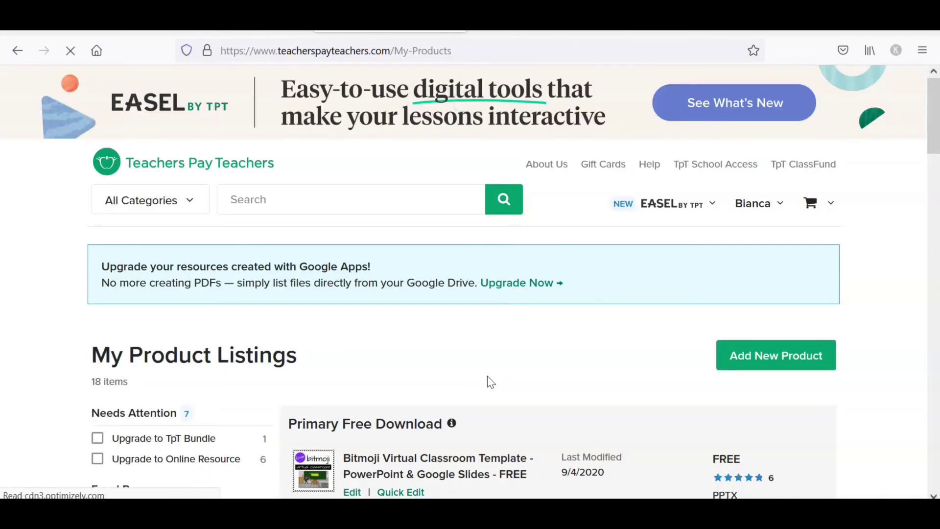
Step: Examine the product listings, checking the new Classroom Award Certificates entry and its status against the other products
scroll(487, 375, down, 5)
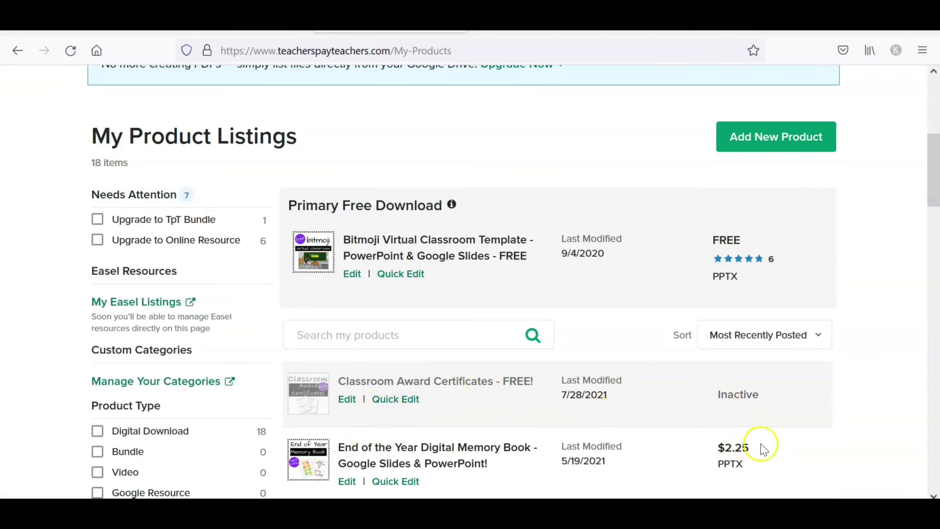
scroll(748, 464, up, 2)
scroll(459, 479, down, 5)
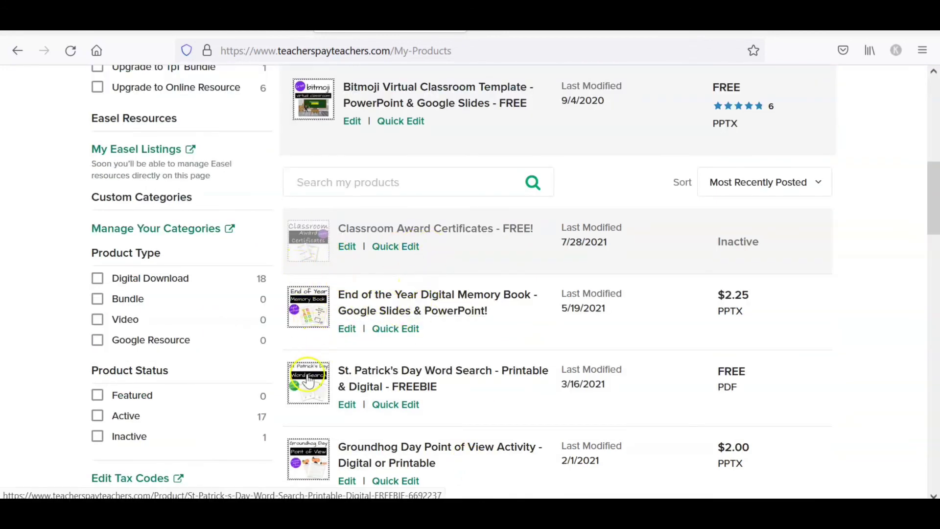
scroll(368, 398, down, 1)
scroll(391, 404, down, 8)
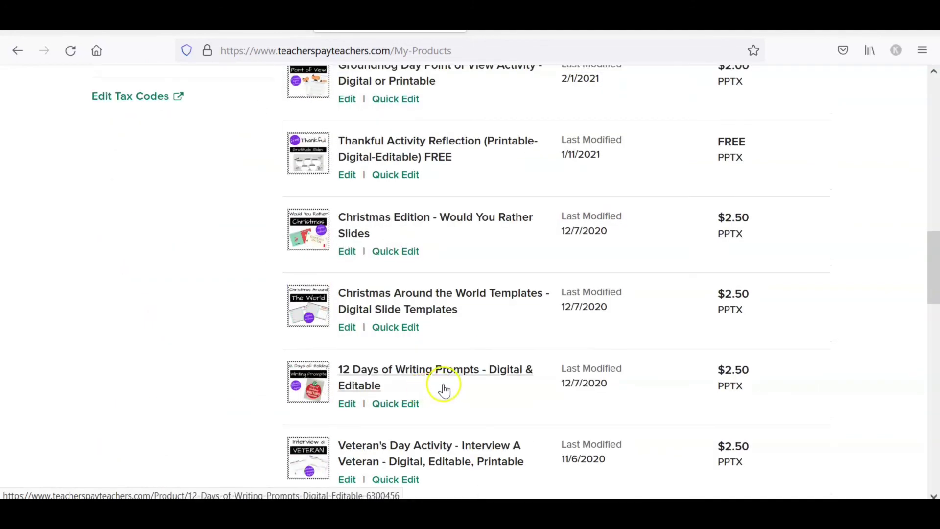
scroll(443, 404, up, 13)
scroll(444, 388, down, 2)
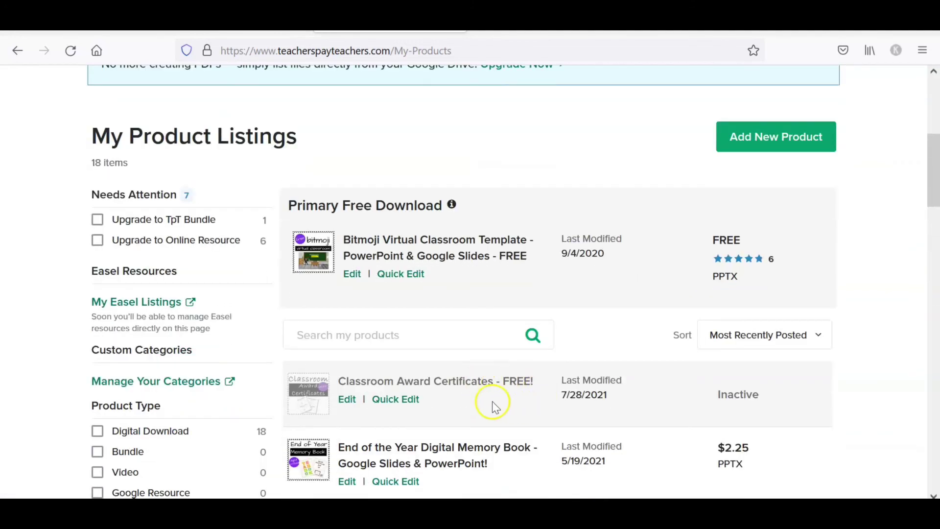
scroll(869, 405, down, 5)
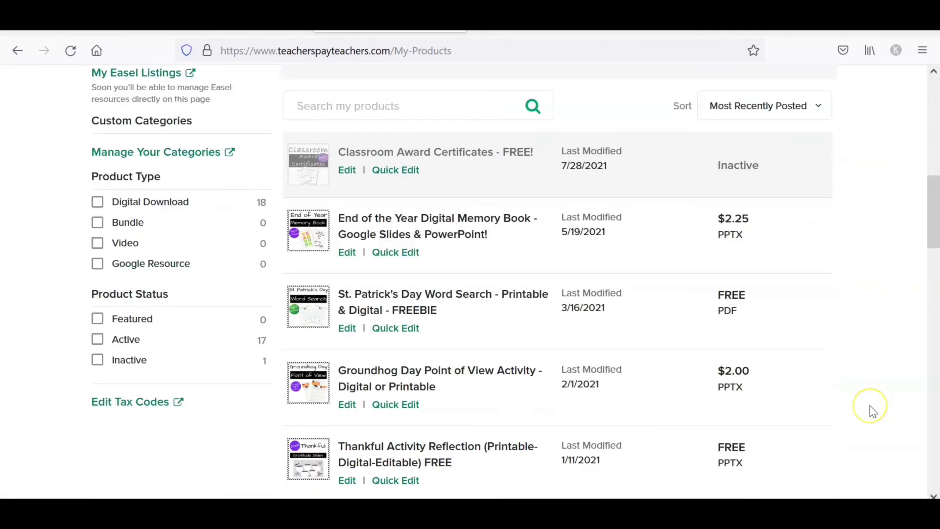
scroll(870, 405, down, 2)
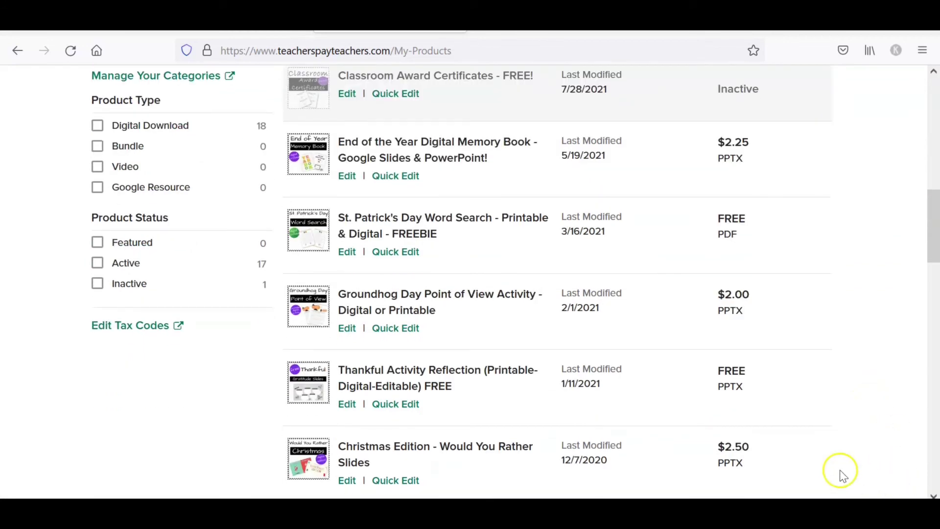
scroll(840, 469, up, 4)
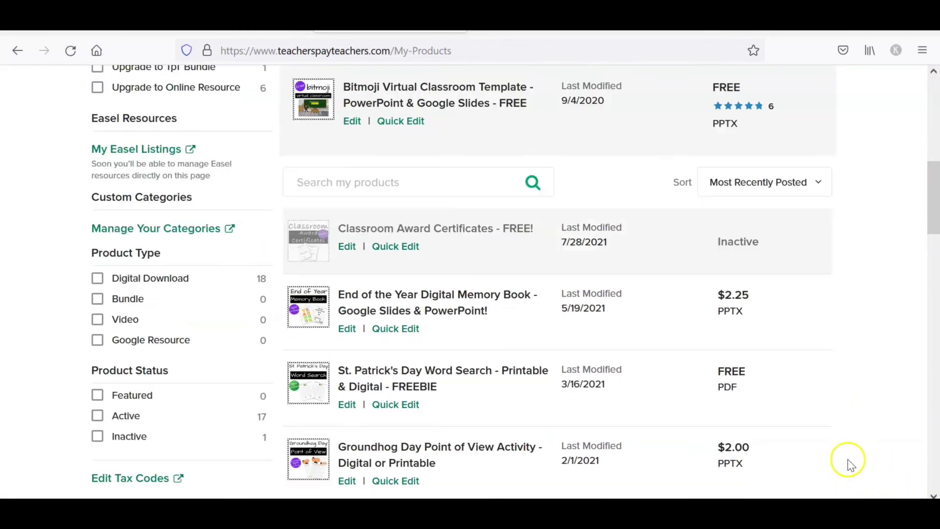
Step: Open the Classroom Award Certificates - FREE! listing for quick editing
click(379, 247)
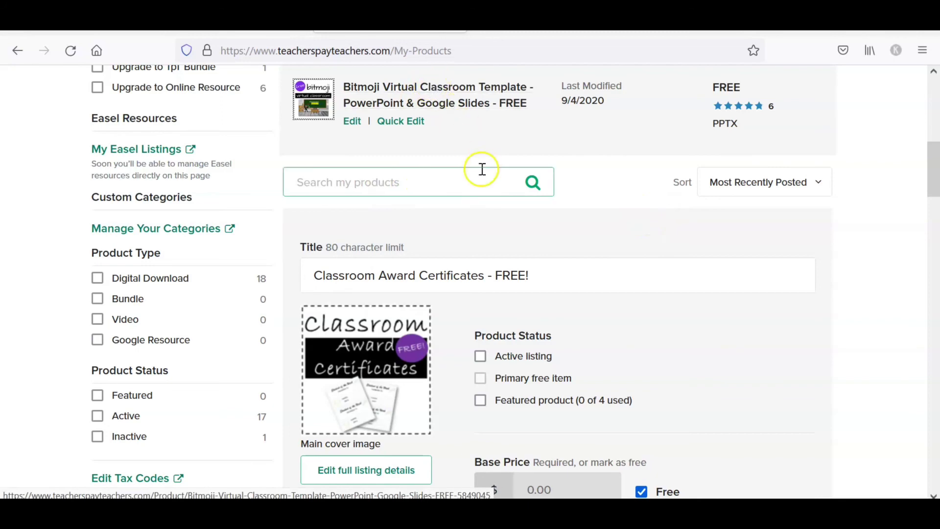
scroll(481, 168, up, 2)
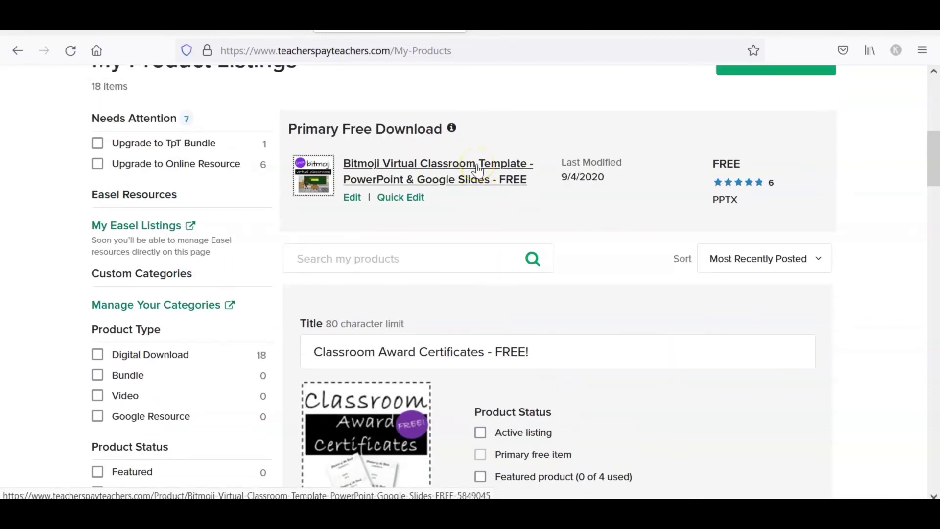
Step: Open the Bitmoji Virtual Classroom Template product page from the primary free download and look through its preview images
click(479, 168)
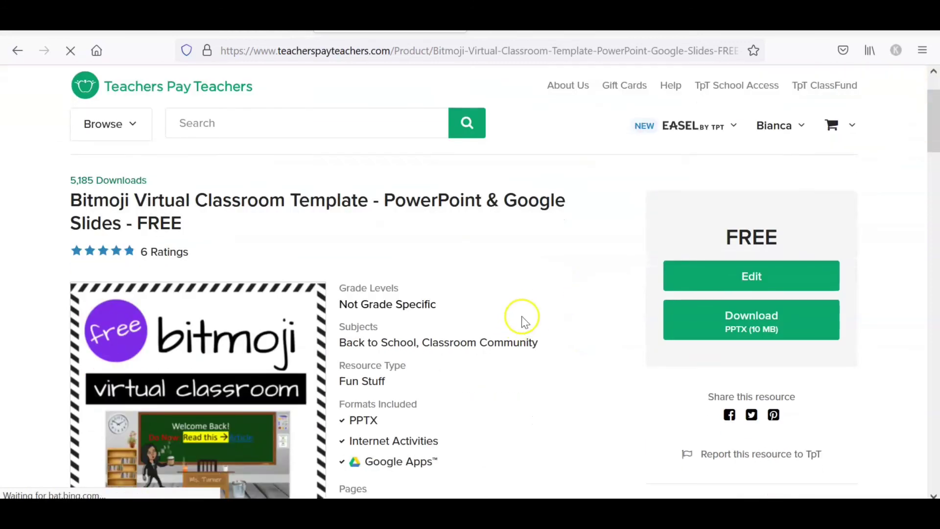
scroll(522, 325, down, 2)
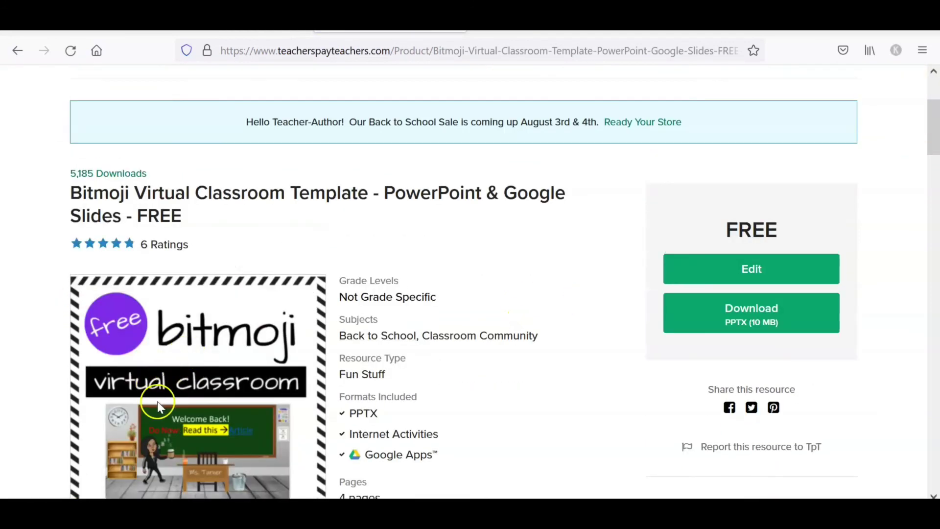
scroll(181, 401, down, 4)
click(286, 337)
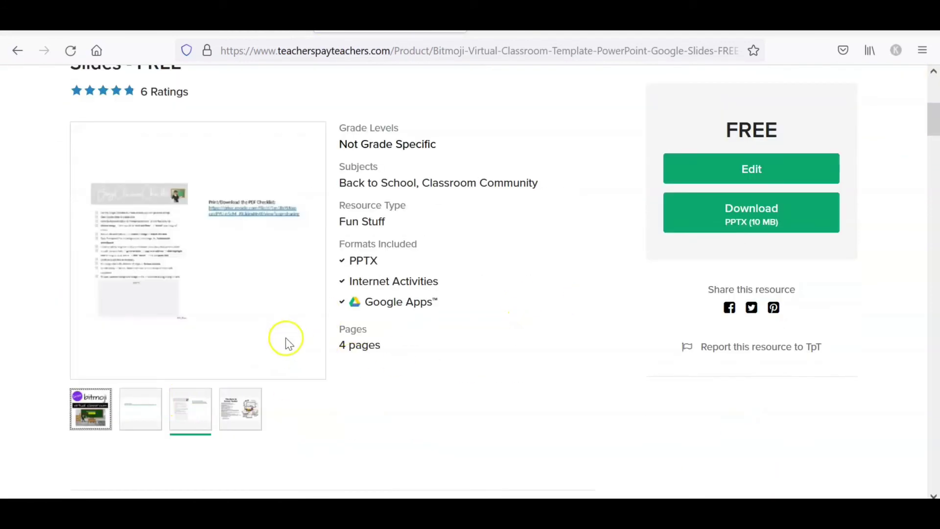
click(140, 410)
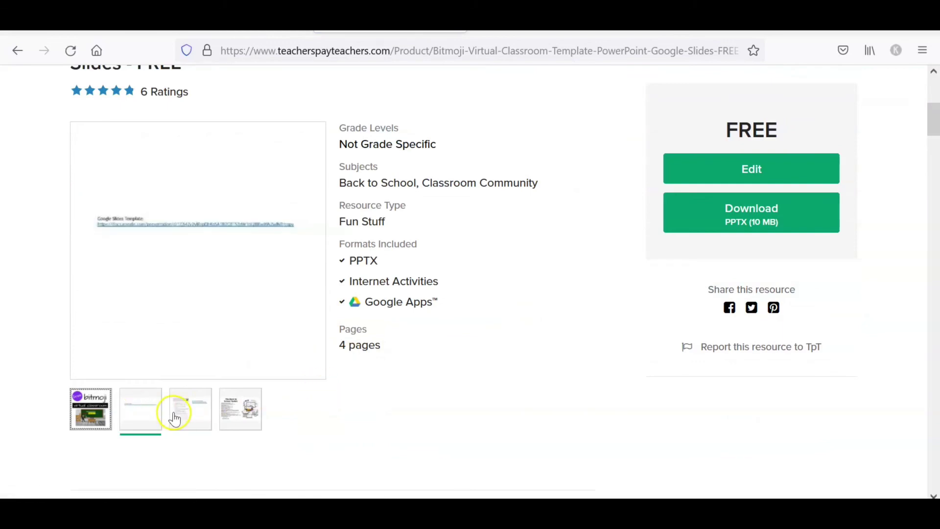
click(240, 409)
Step: Read the Bitmoji template's description, including its included items and website links, and the page details below it
scroll(471, 398, down, 15)
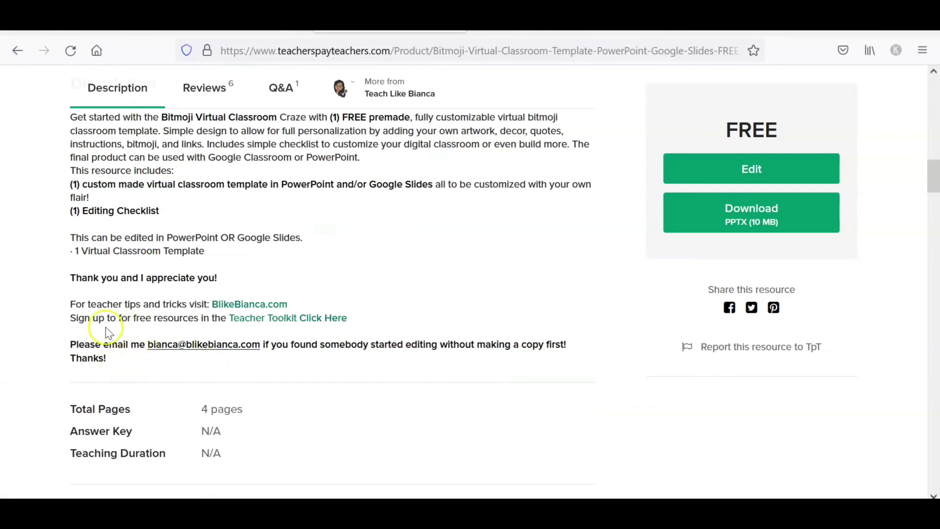
scroll(425, 323, up, 3)
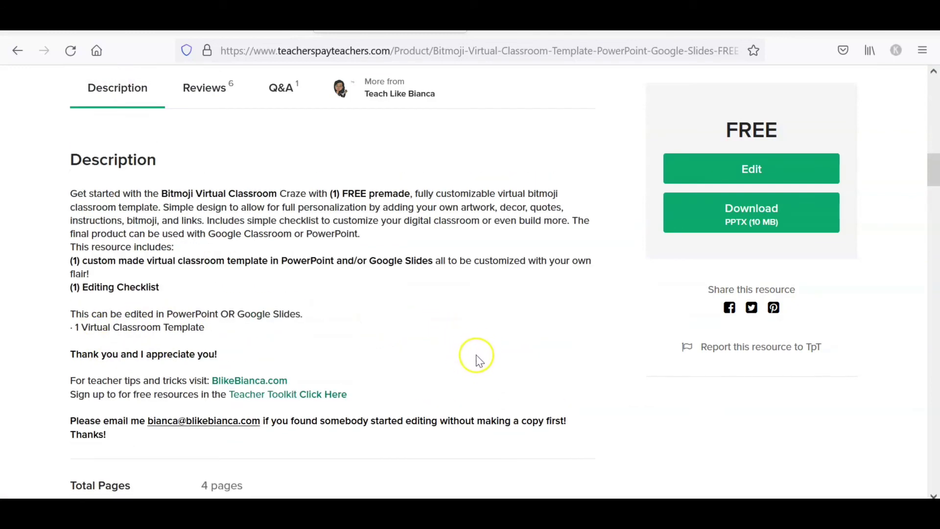
scroll(477, 358, down, 8)
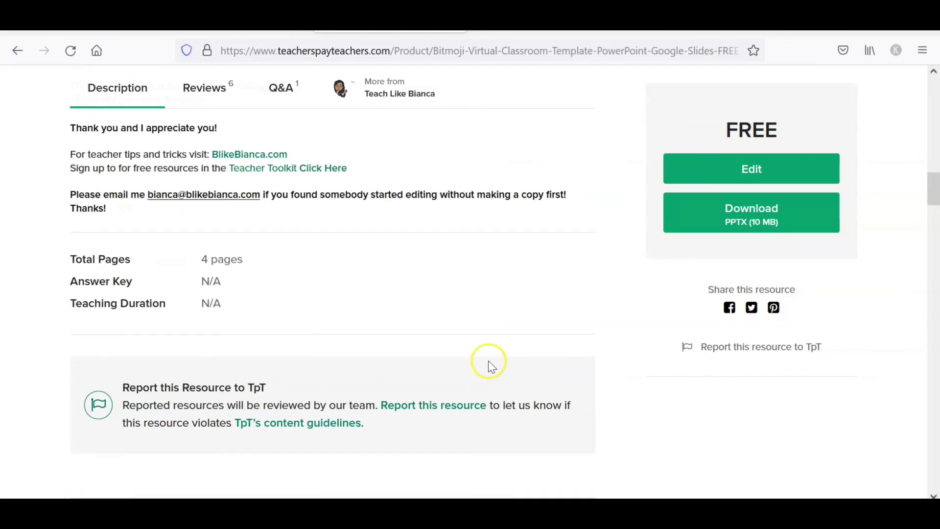